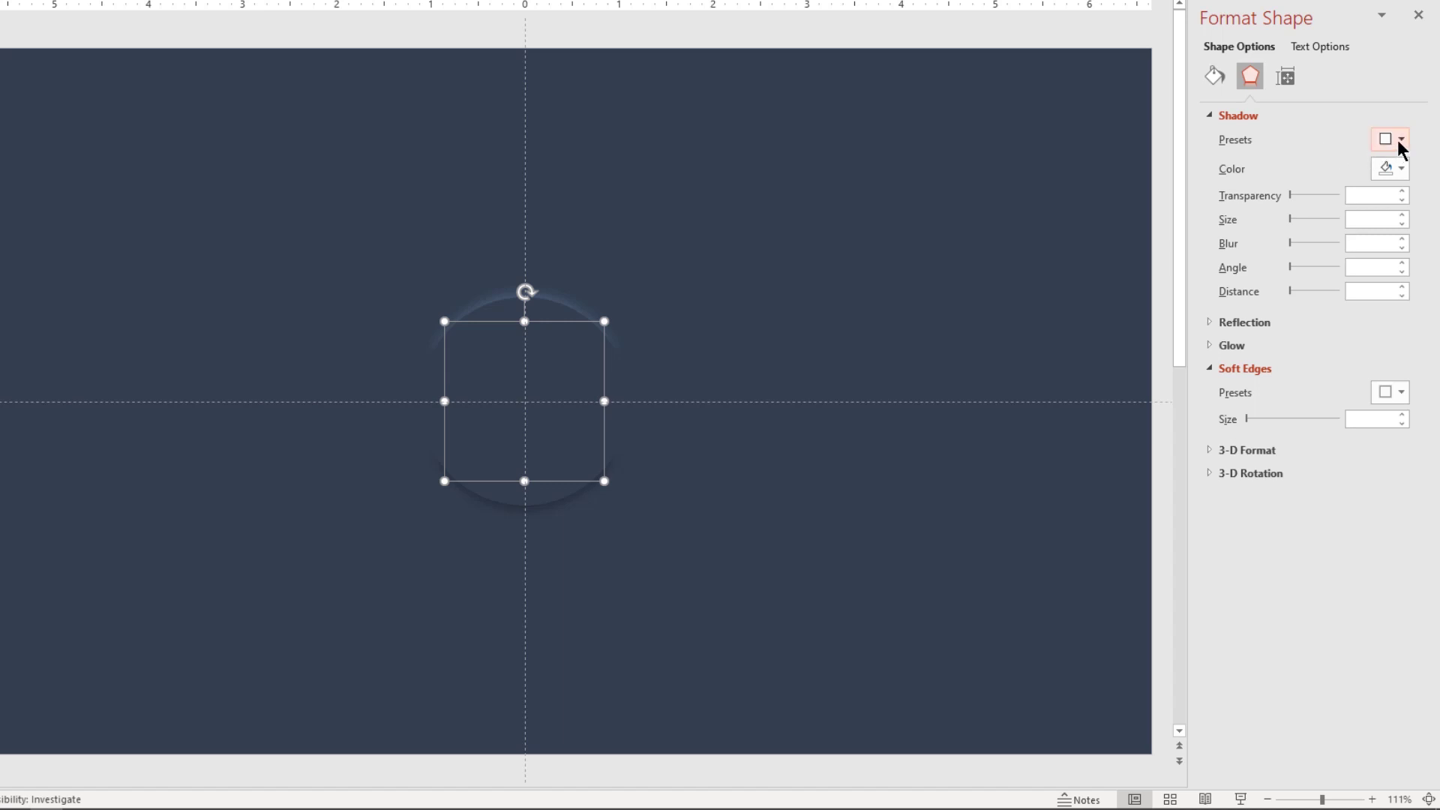
Apply an outer Offset: Top Left shadow in the recent blue-gray color to the selected circle, with 8 pt blur and 8 pt distance.
{"action": "left_click", "coordinate": [1399, 141]}
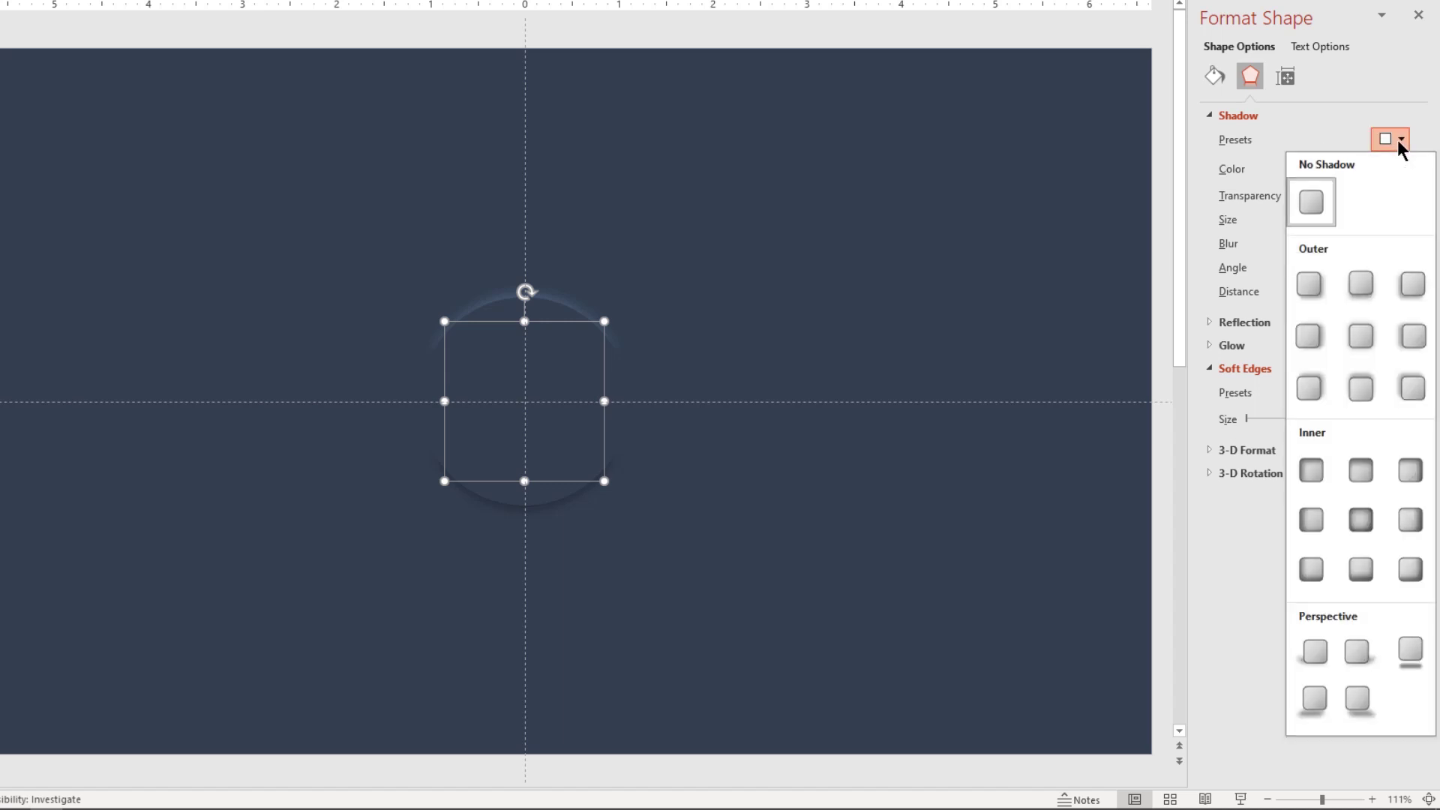
{"action": "left_click", "coordinate": [1412, 390]}
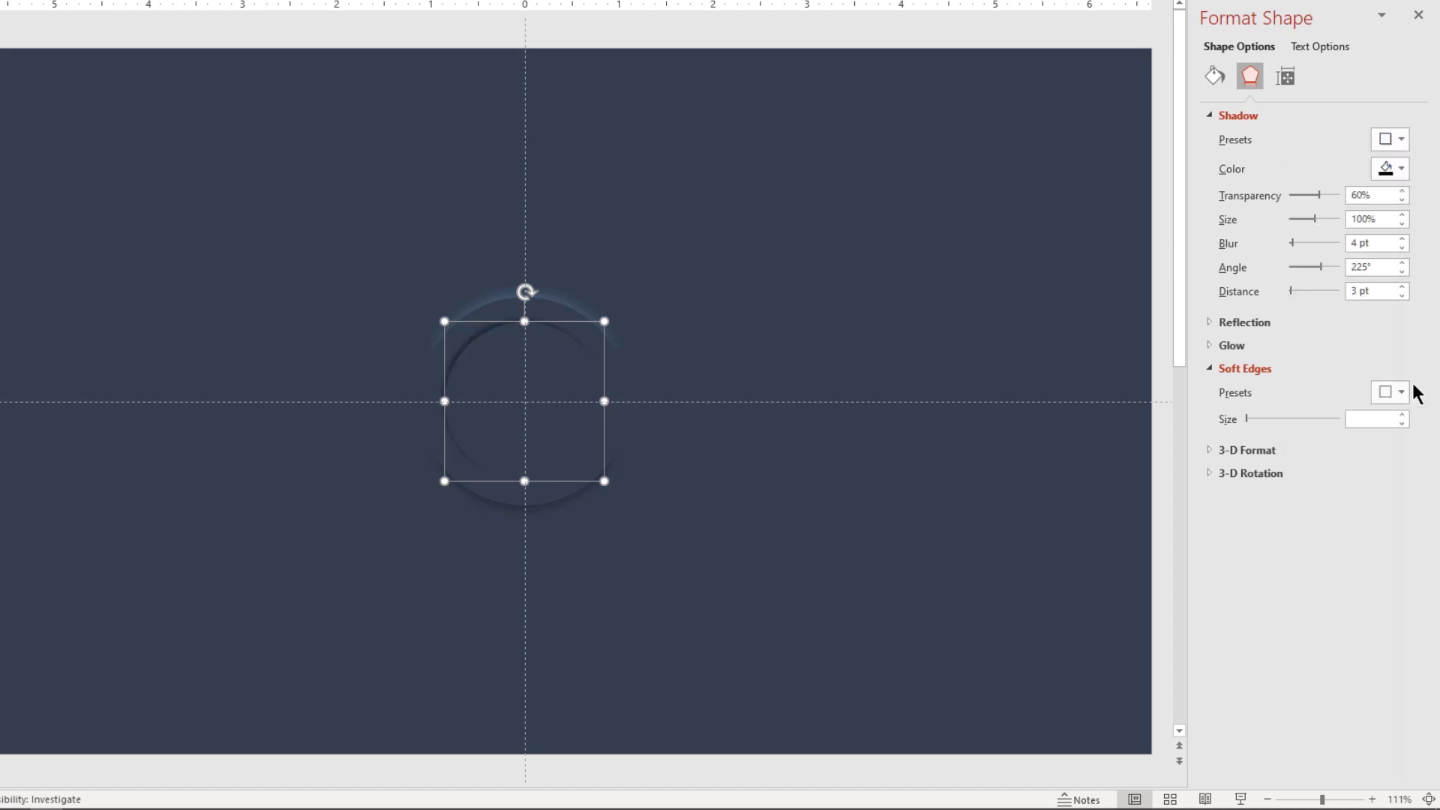
{"action": "left_click", "coordinate": [1395, 172]}
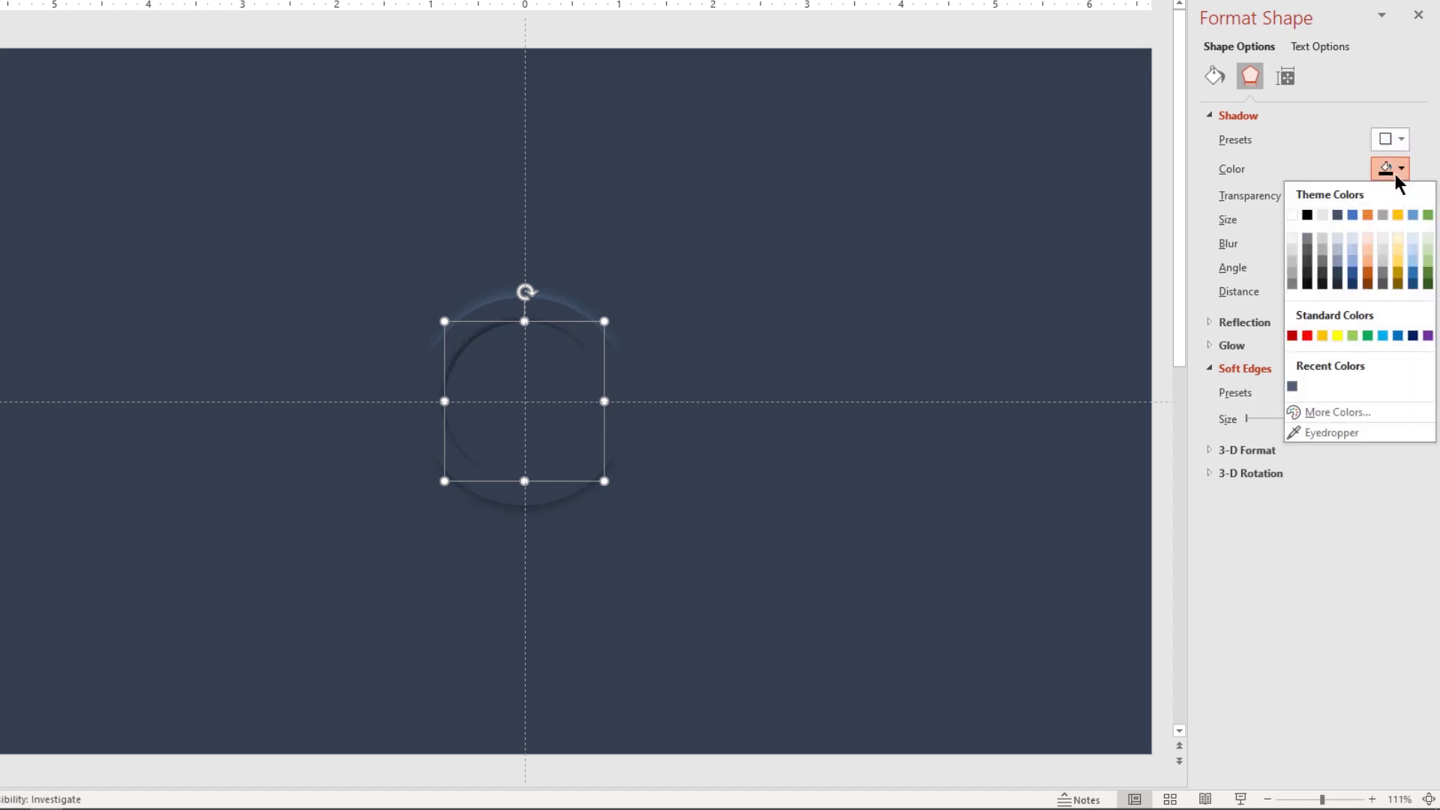
{"action": "left_click", "coordinate": [1292, 387]}
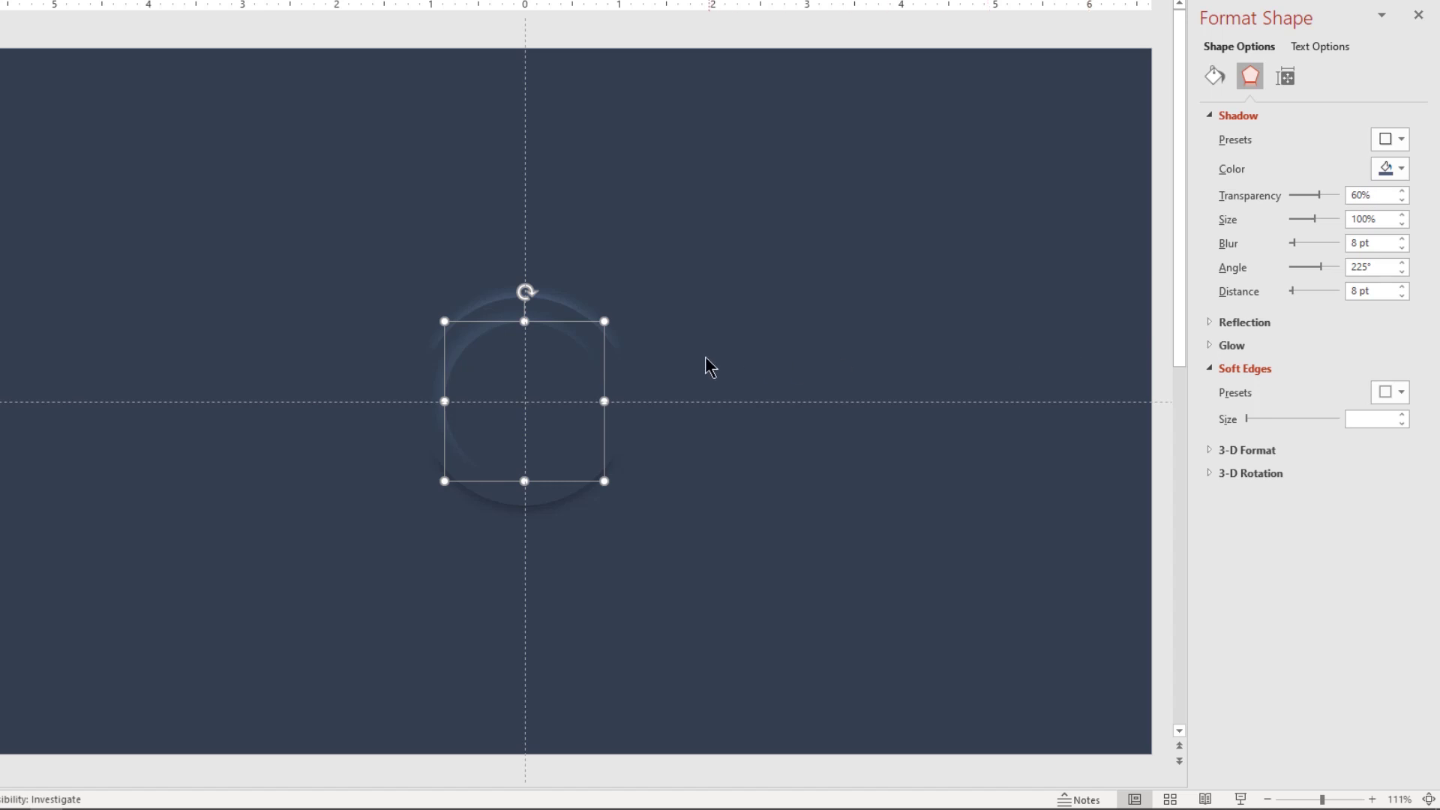
Duplicate the circle to the upper right and give the copy a Blue-Gray Darker 50% outer Bottom Right shadow with 8 pt blur and distance.
{"action": "key", "text": "ctrl+d"}
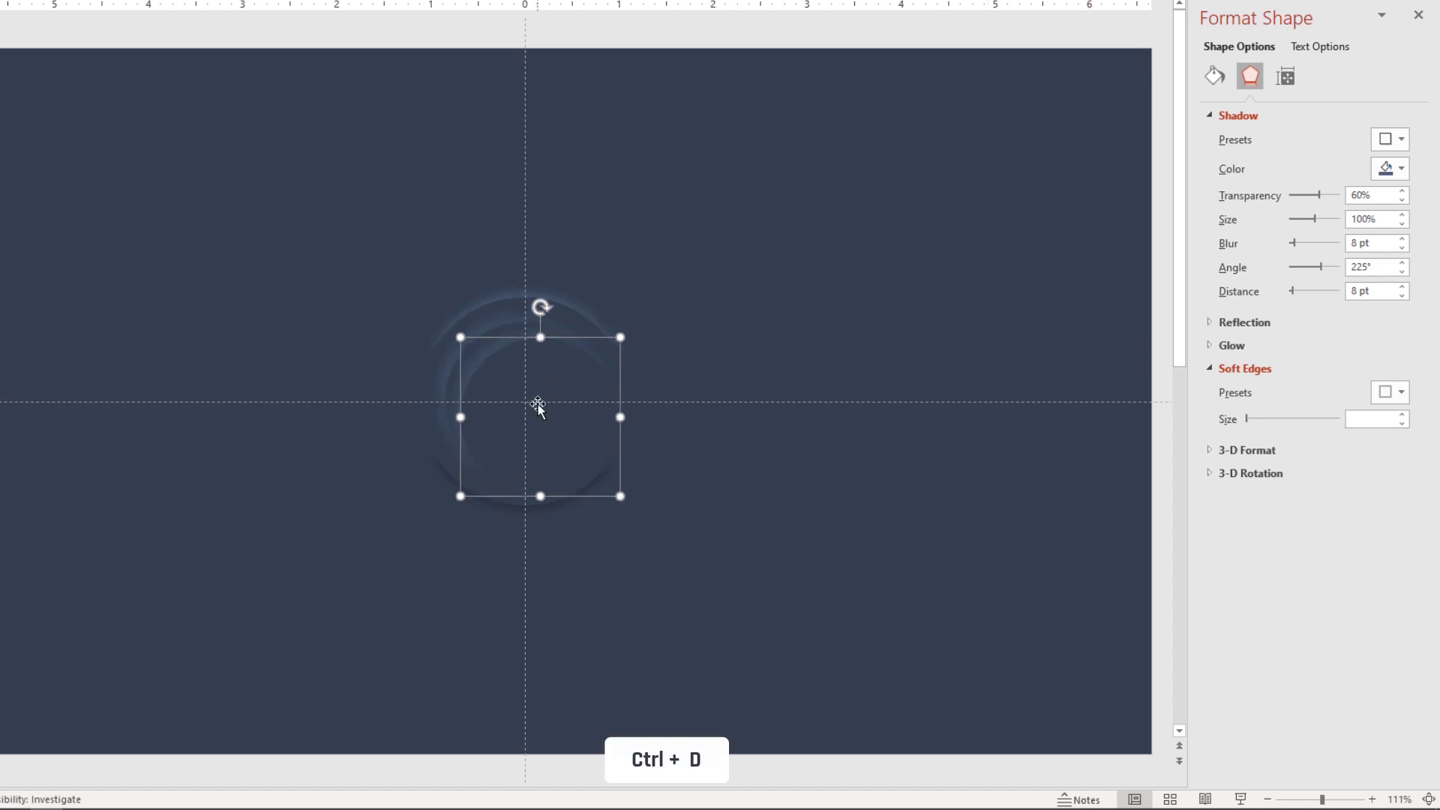
{"action": "left_click_drag", "start_coordinate": [537, 405], "coordinate": [790, 330]}
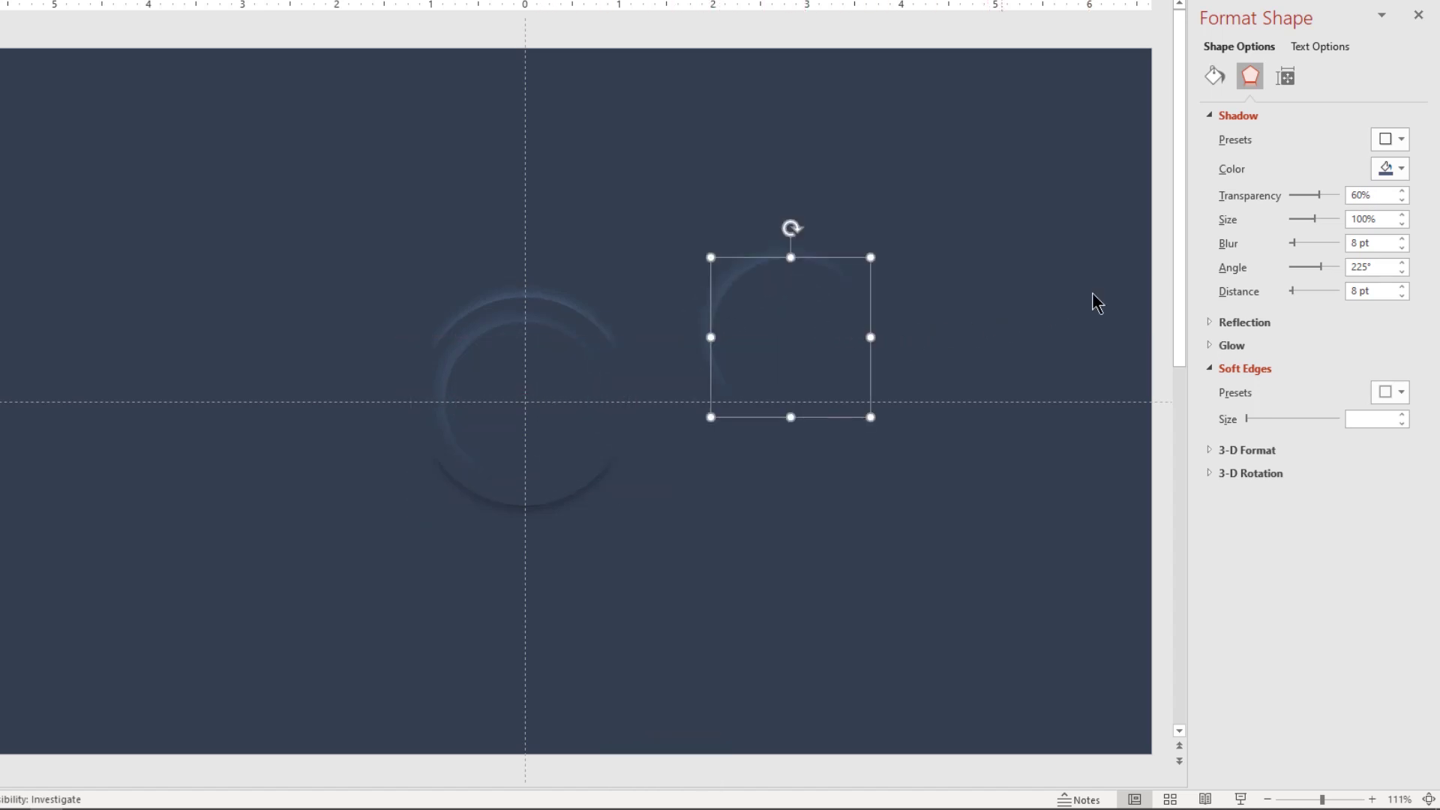
{"action": "left_click", "coordinate": [1393, 139]}
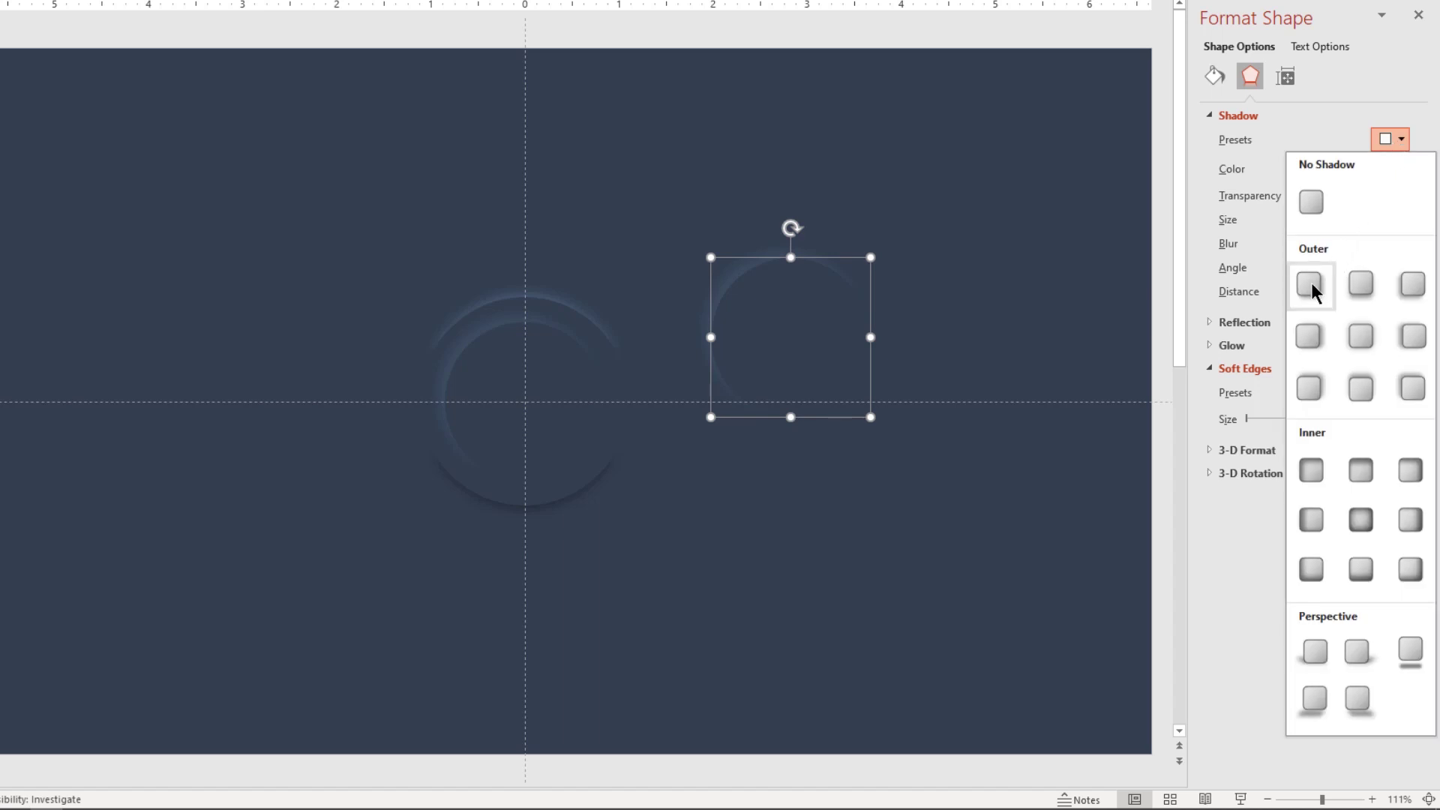
{"action": "left_click", "coordinate": [1311, 282]}
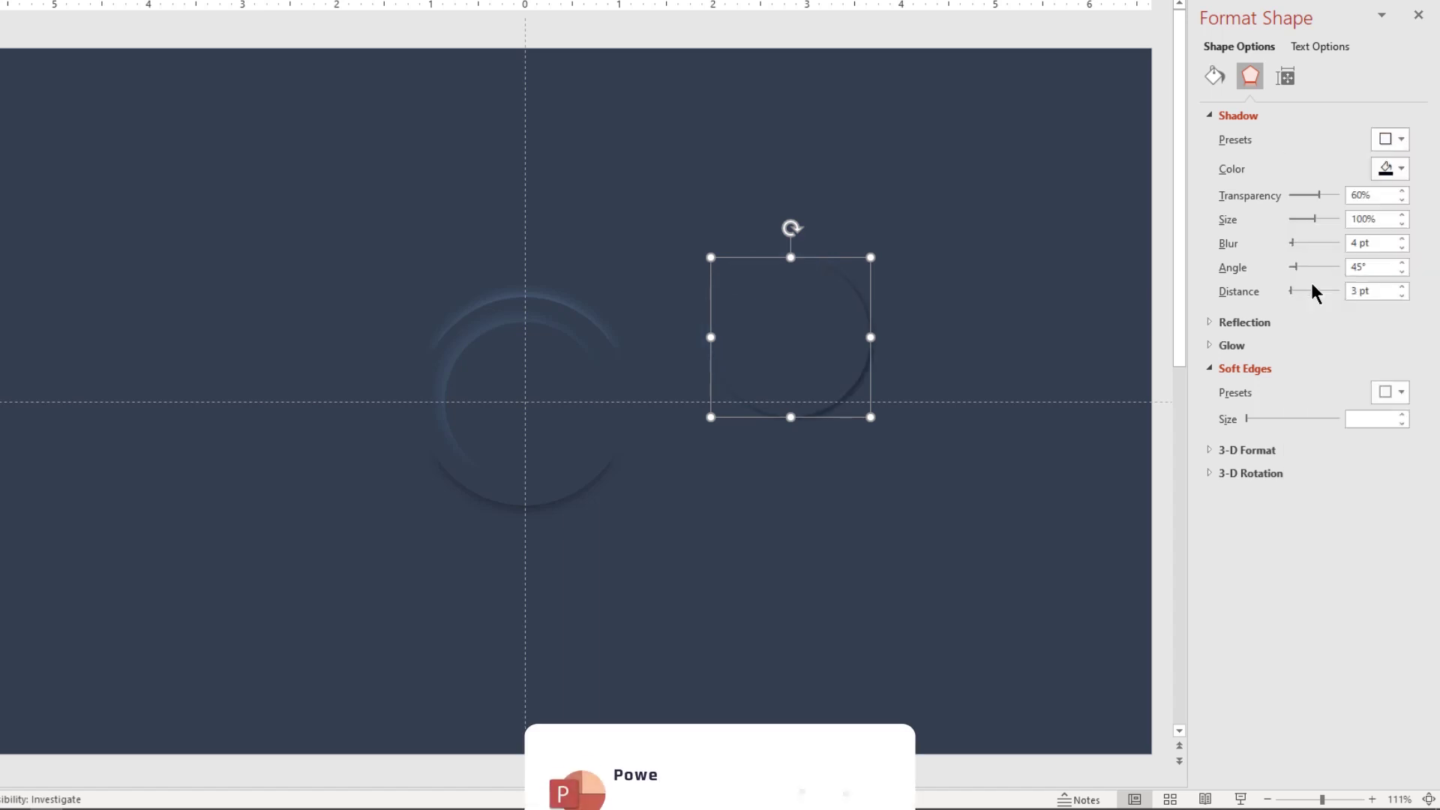
{"action": "left_click", "coordinate": [1396, 171]}
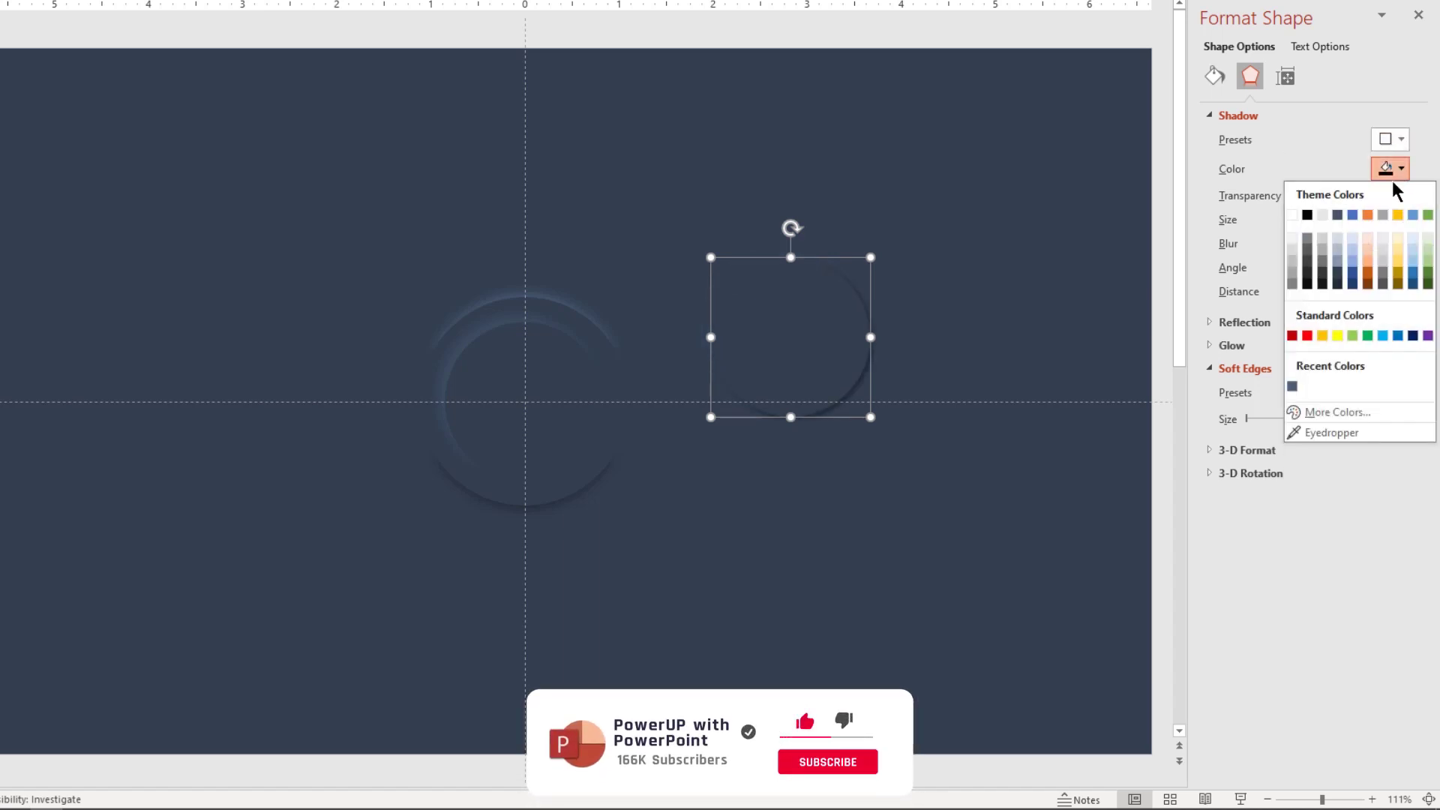
{"action": "left_click", "coordinate": [1336, 285]}
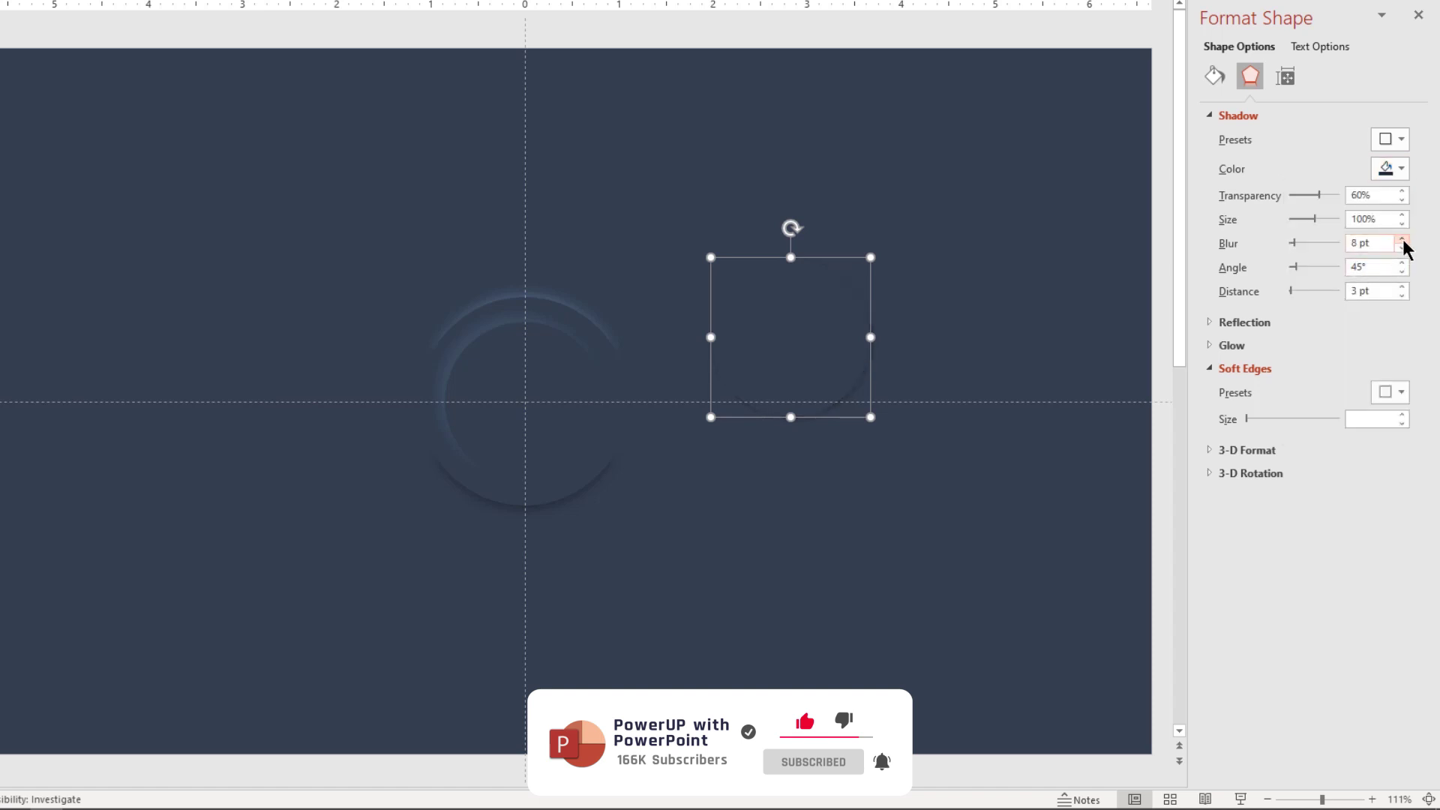
{"action": "left_click", "coordinate": [1402, 287]}
{"action": "left_click", "coordinate": [1402, 288]}
{"action": "left_click", "coordinate": [1402, 288]}
{"action": "left_click", "coordinate": [1401, 287]}
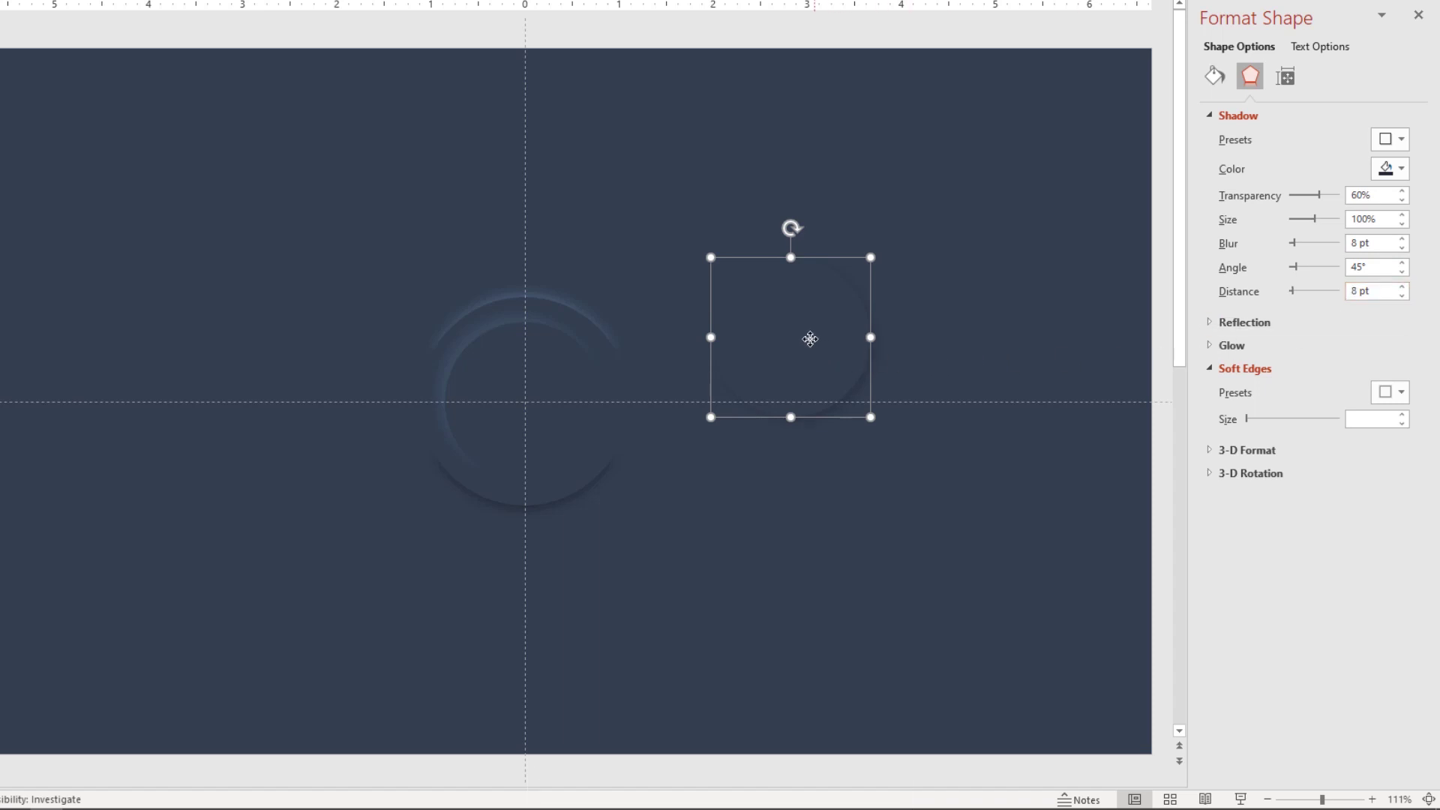
Move the copied circle back to the slide centre, exactly over the original, and deselect it.
{"action": "left_click_drag", "start_coordinate": [810, 339], "coordinate": [548, 405]}
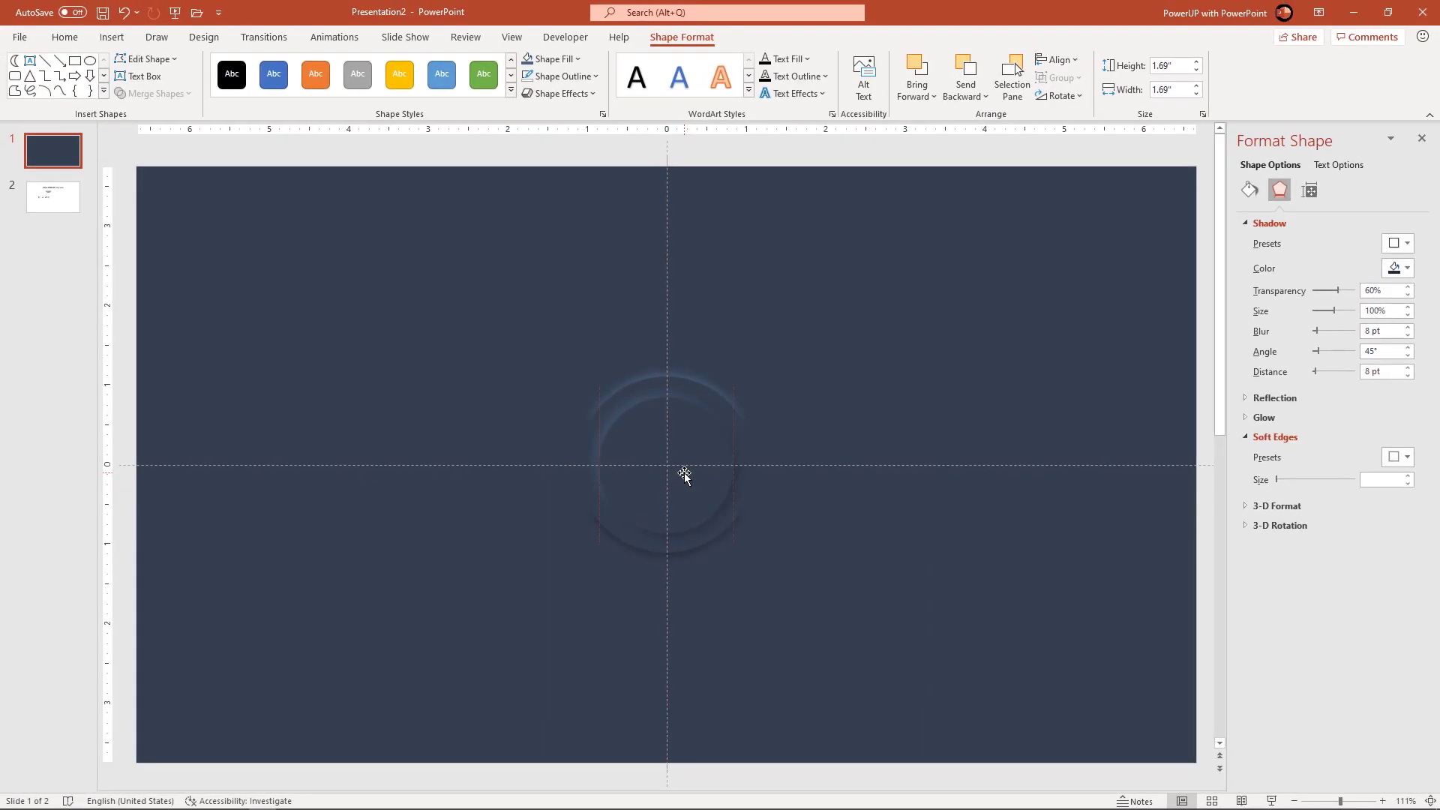
{"action": "left_click_drag", "start_coordinate": [684, 472], "coordinate": [683, 473]}
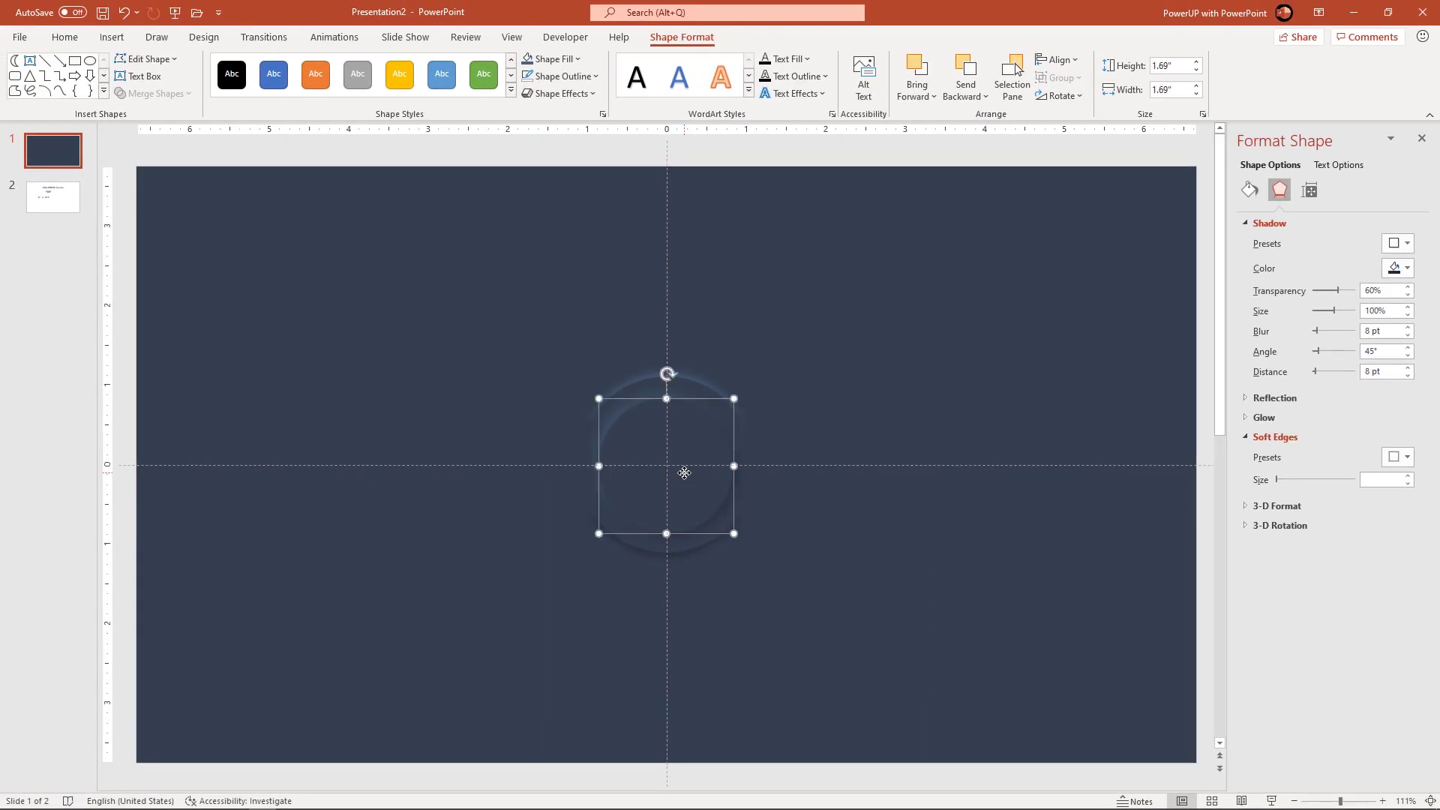
{"action": "left_click", "coordinate": [812, 519]}
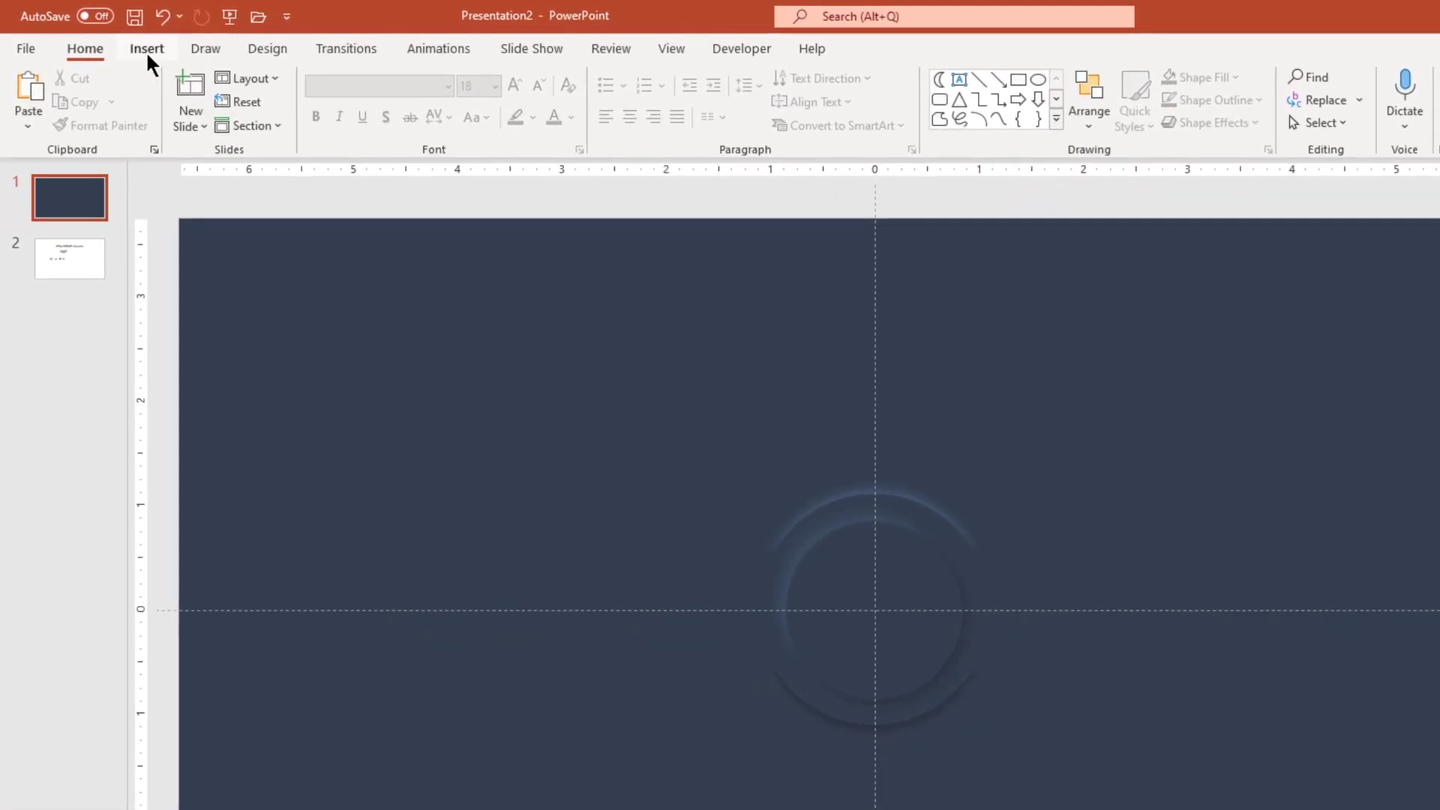
Draw a circle about 1.23" in diameter at the slide centre, inside the existing rings, and remove its outline.
{"action": "left_click", "coordinate": [146, 49]}
{"action": "left_click", "coordinate": [300, 120]}
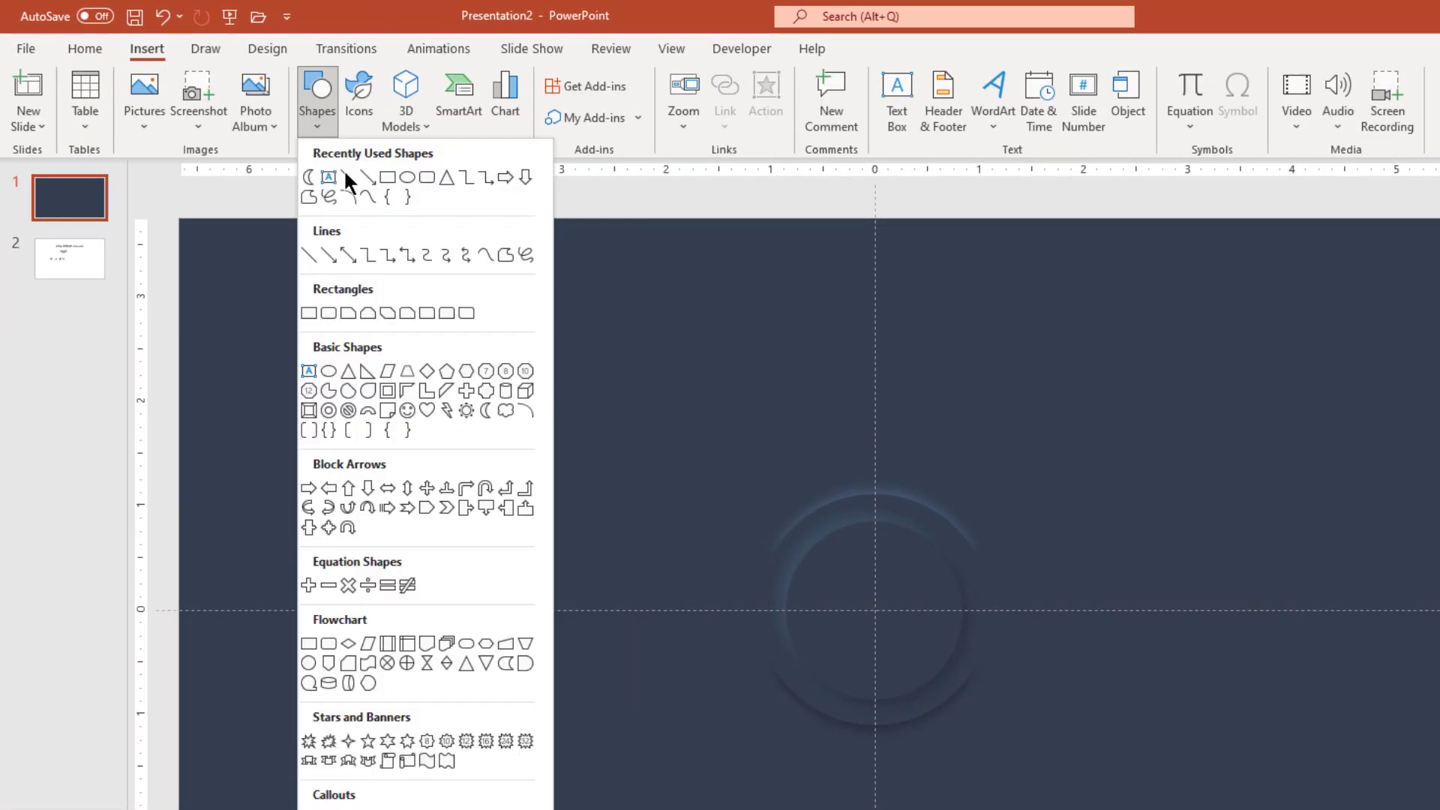
{"action": "left_click", "coordinate": [403, 175]}
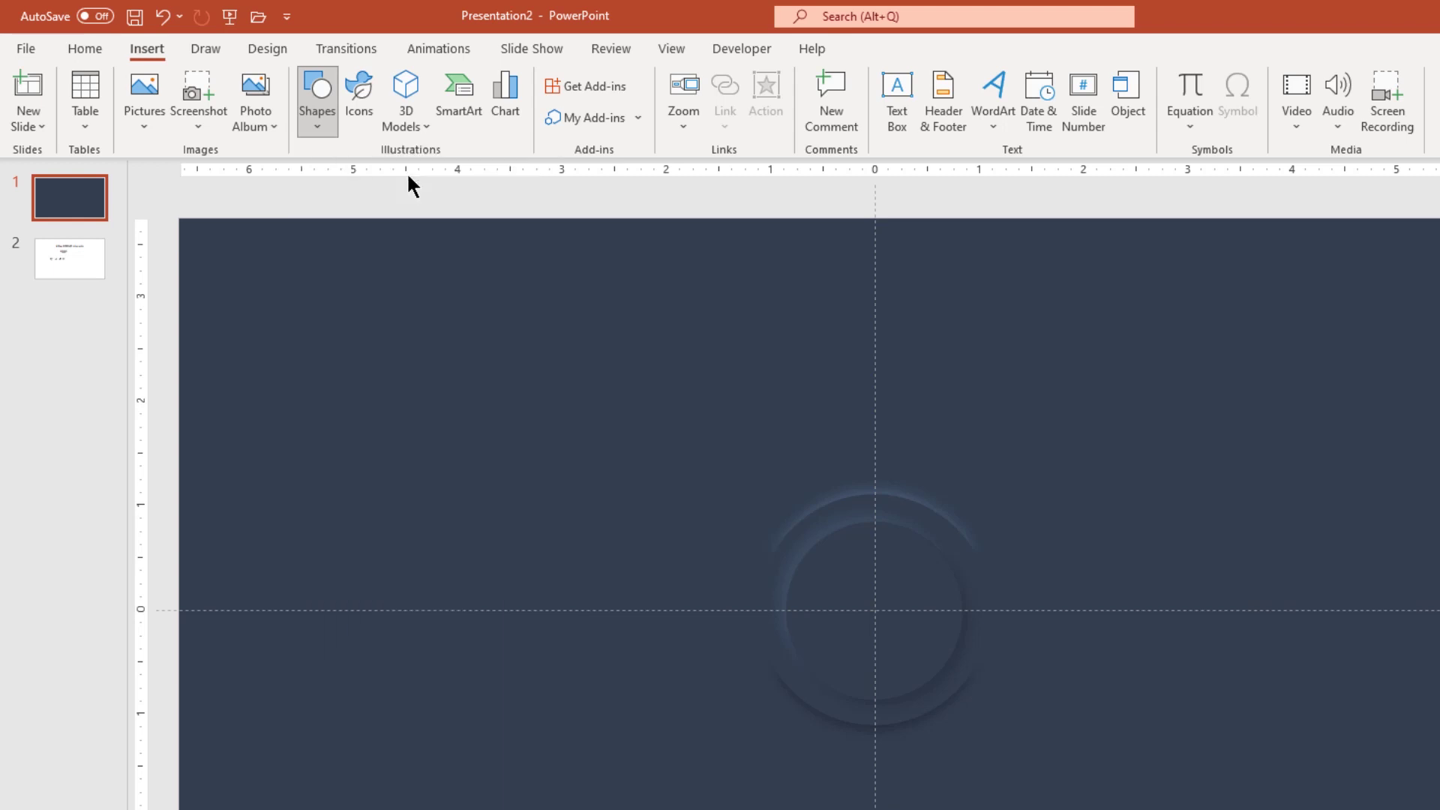
{"action": "left_click_drag", "start_coordinate": [664, 465], "coordinate": [714, 493]}
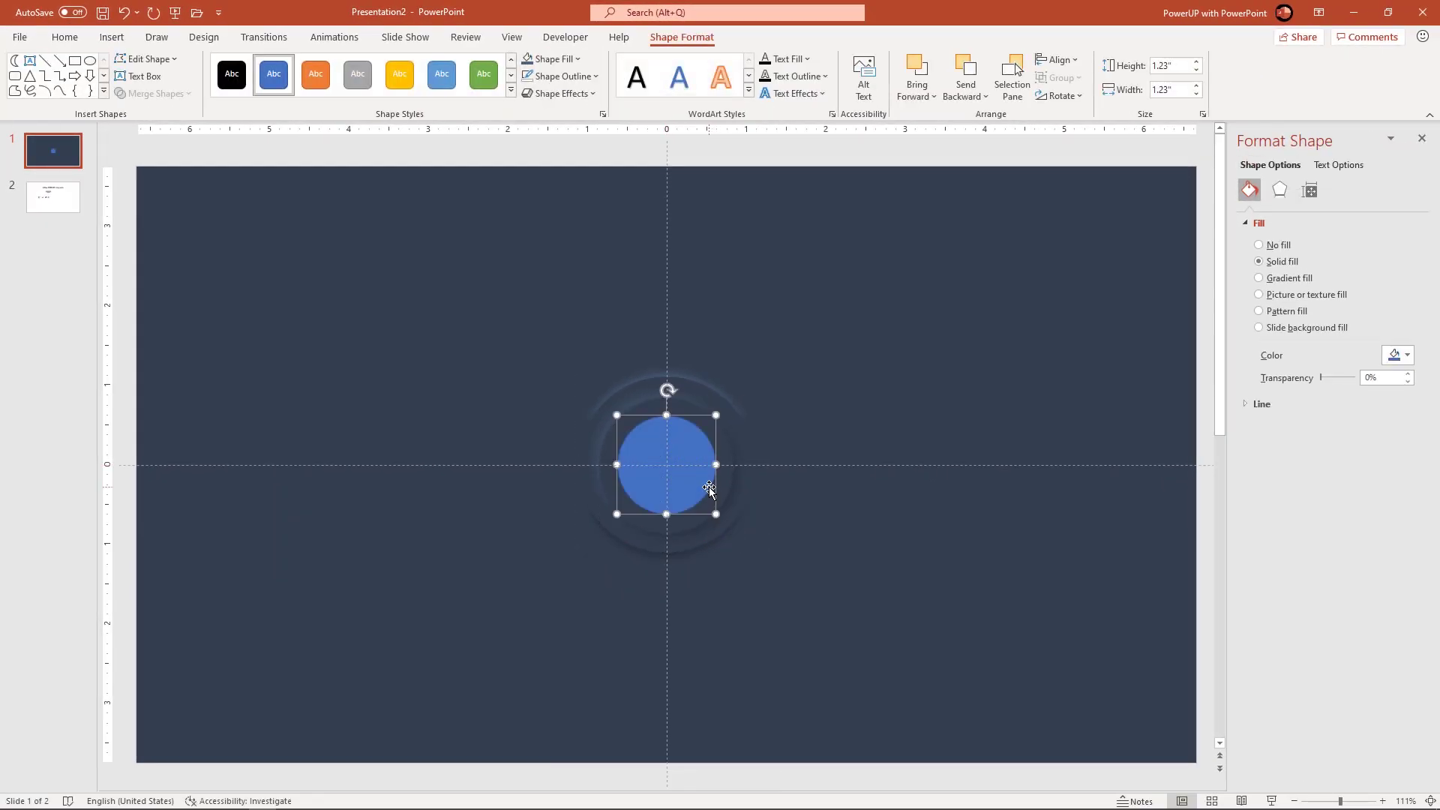
{"action": "left_click", "coordinate": [577, 77]}
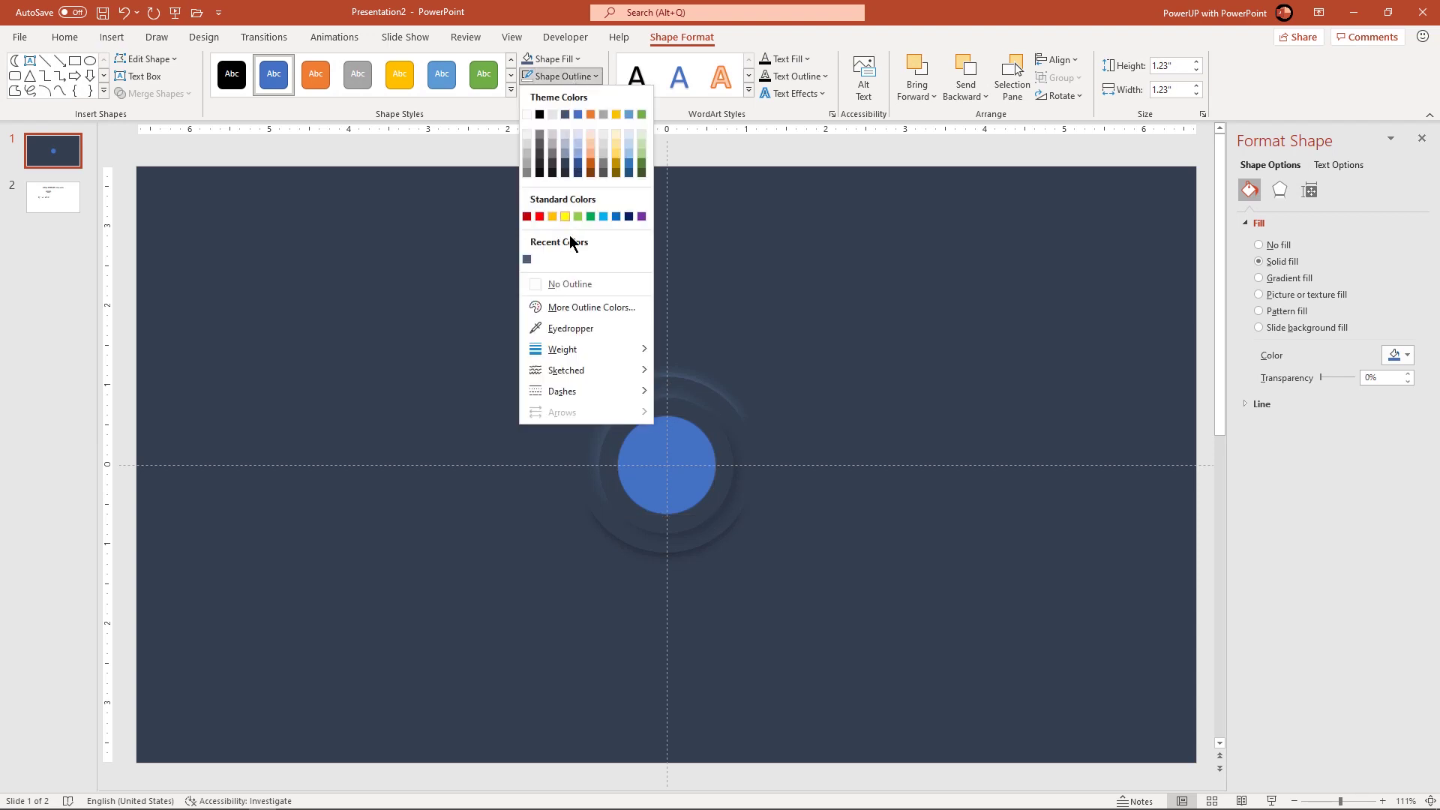
{"action": "left_click", "coordinate": [568, 284]}
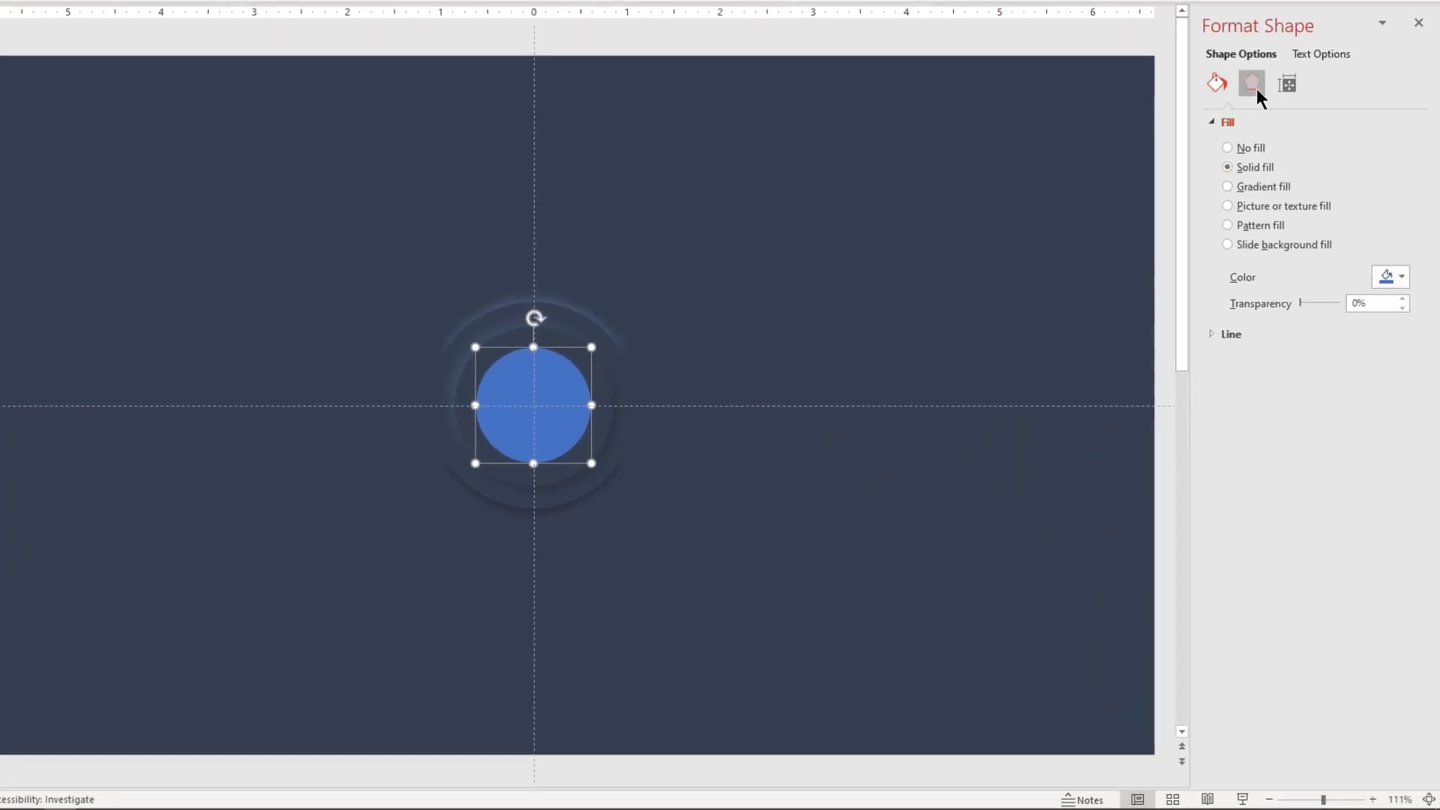
Apply an inner Top Left shadow to the small circle in Blue-Gray Darker 50%, with 26% transparency and 8 pt blur.
{"action": "left_click", "coordinate": [1257, 88]}
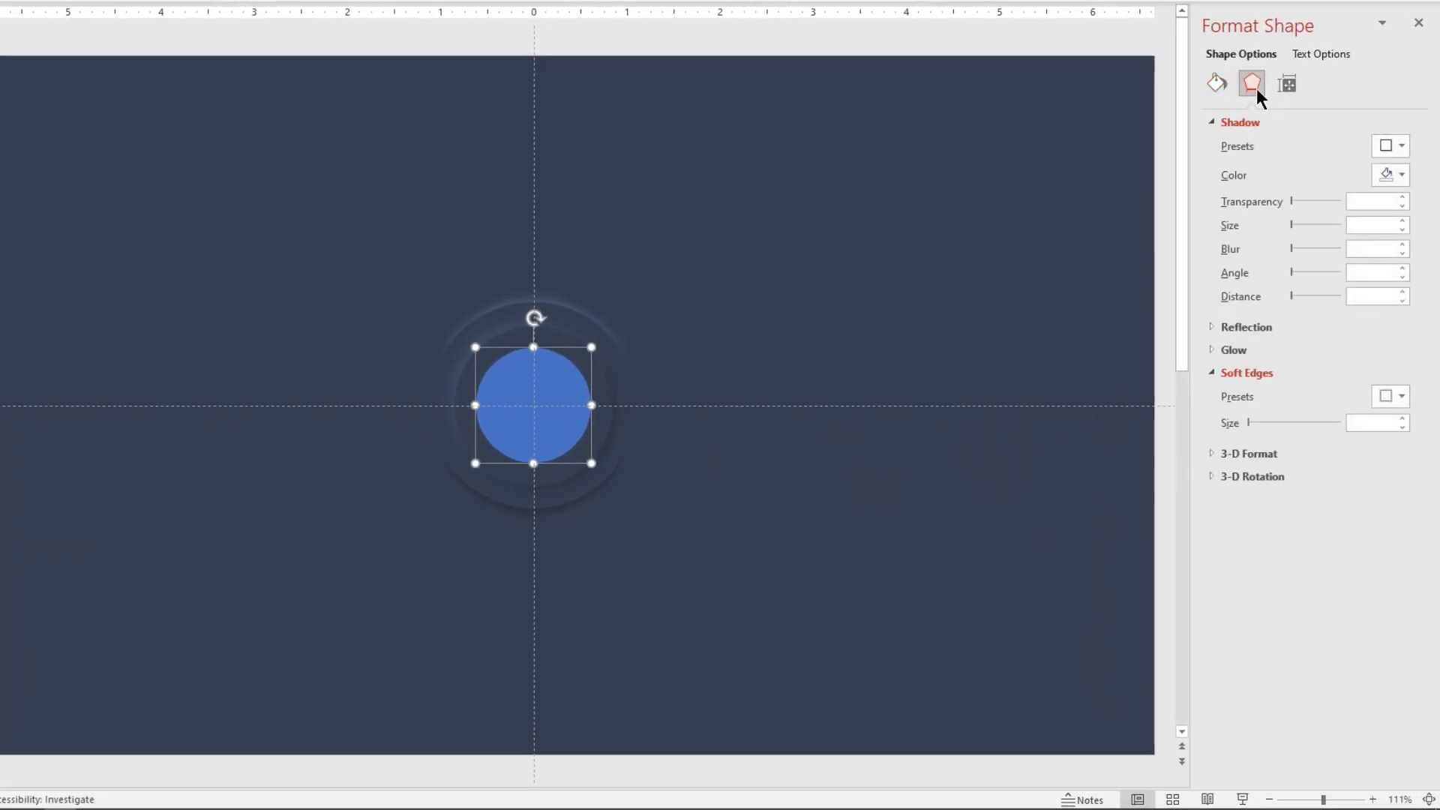
{"action": "left_click", "coordinate": [1393, 141]}
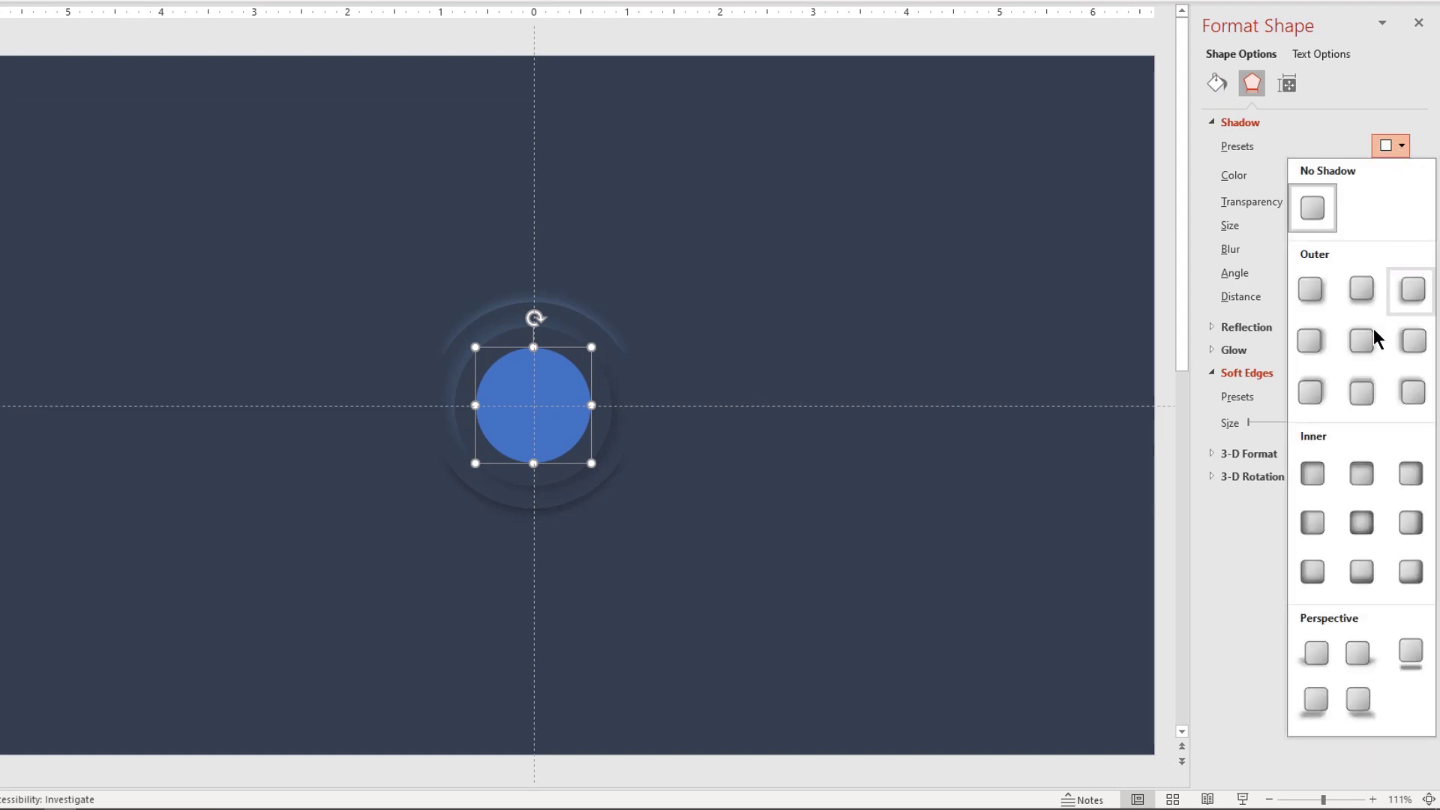
{"action": "left_click", "coordinate": [1313, 474]}
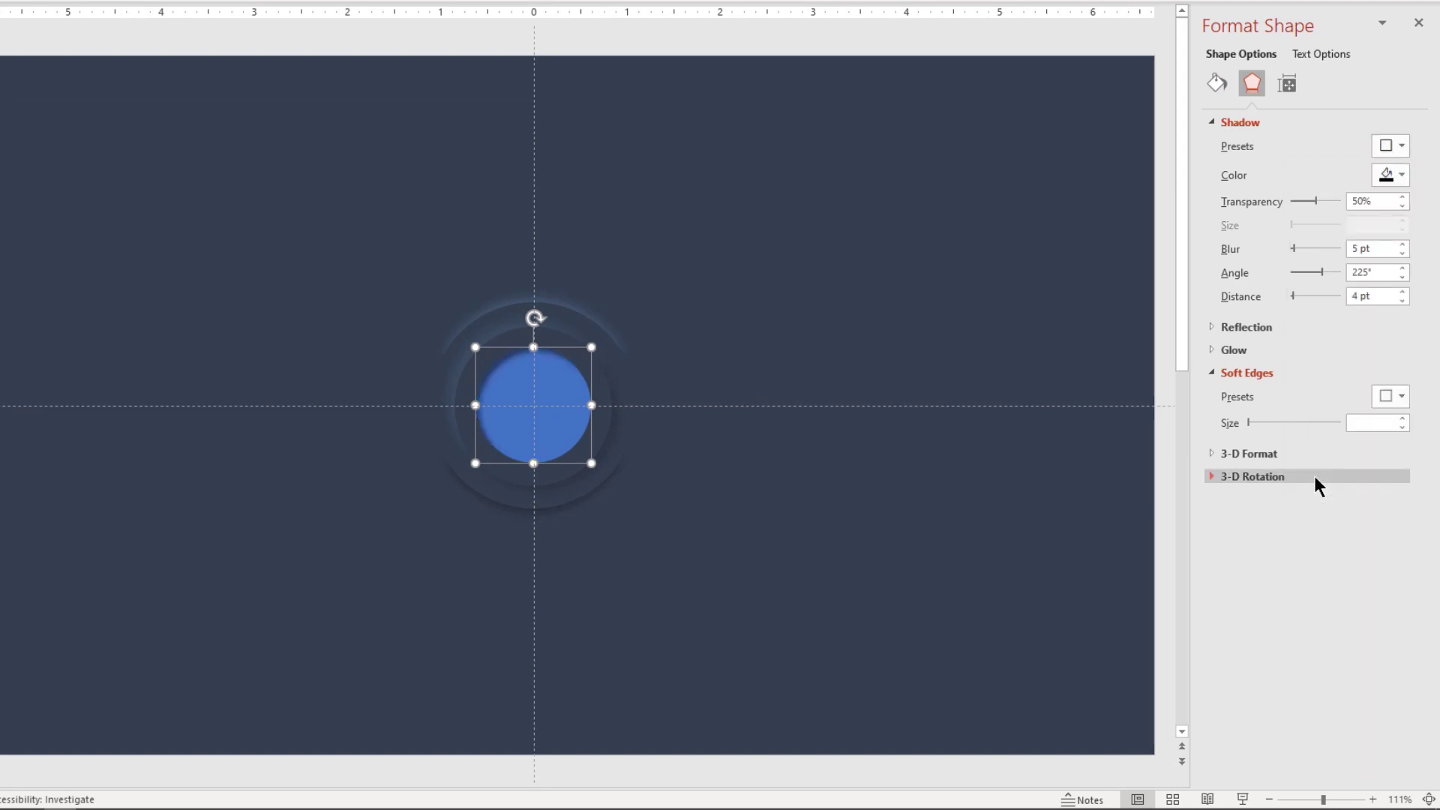
{"action": "left_click", "coordinate": [1401, 177]}
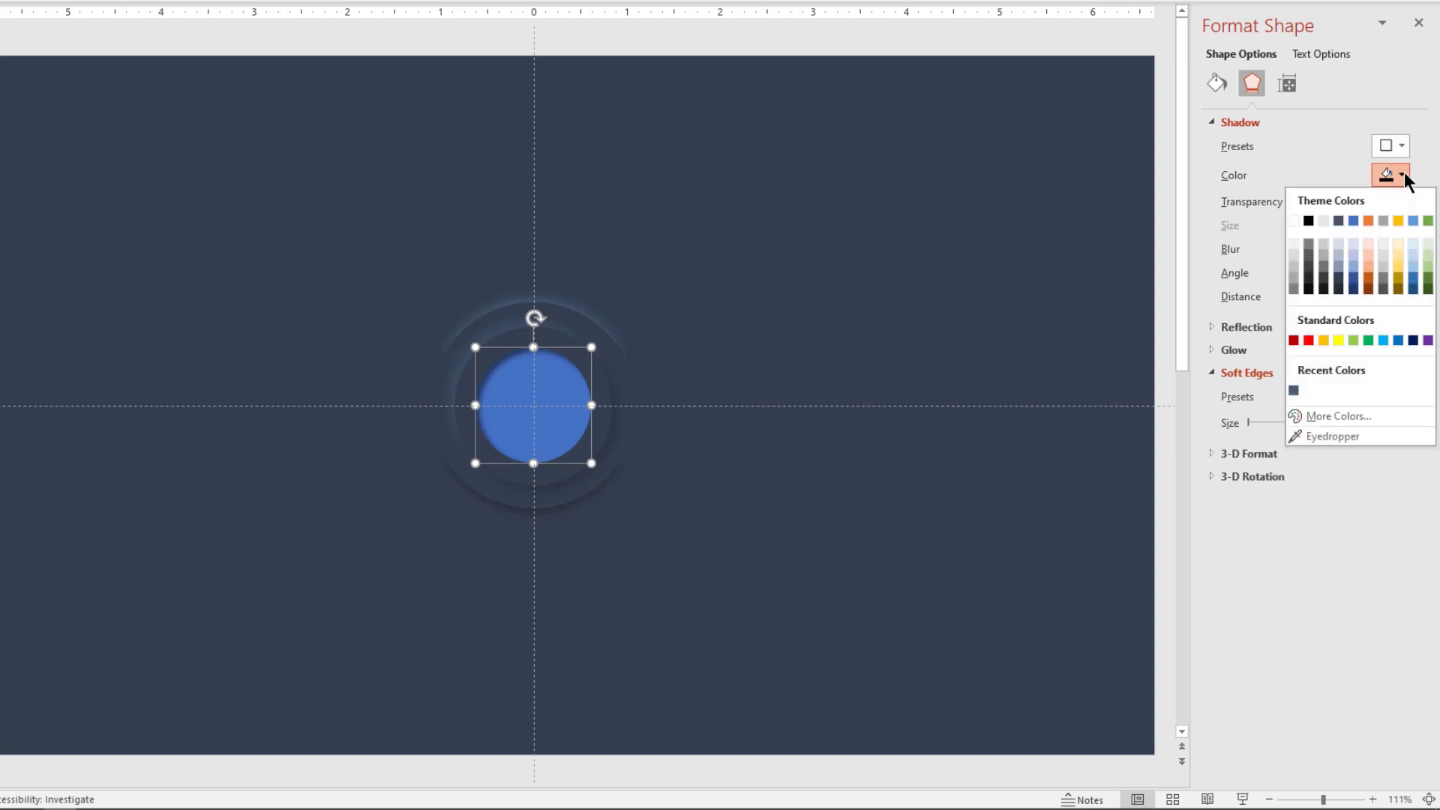
{"action": "left_click", "coordinate": [1338, 287]}
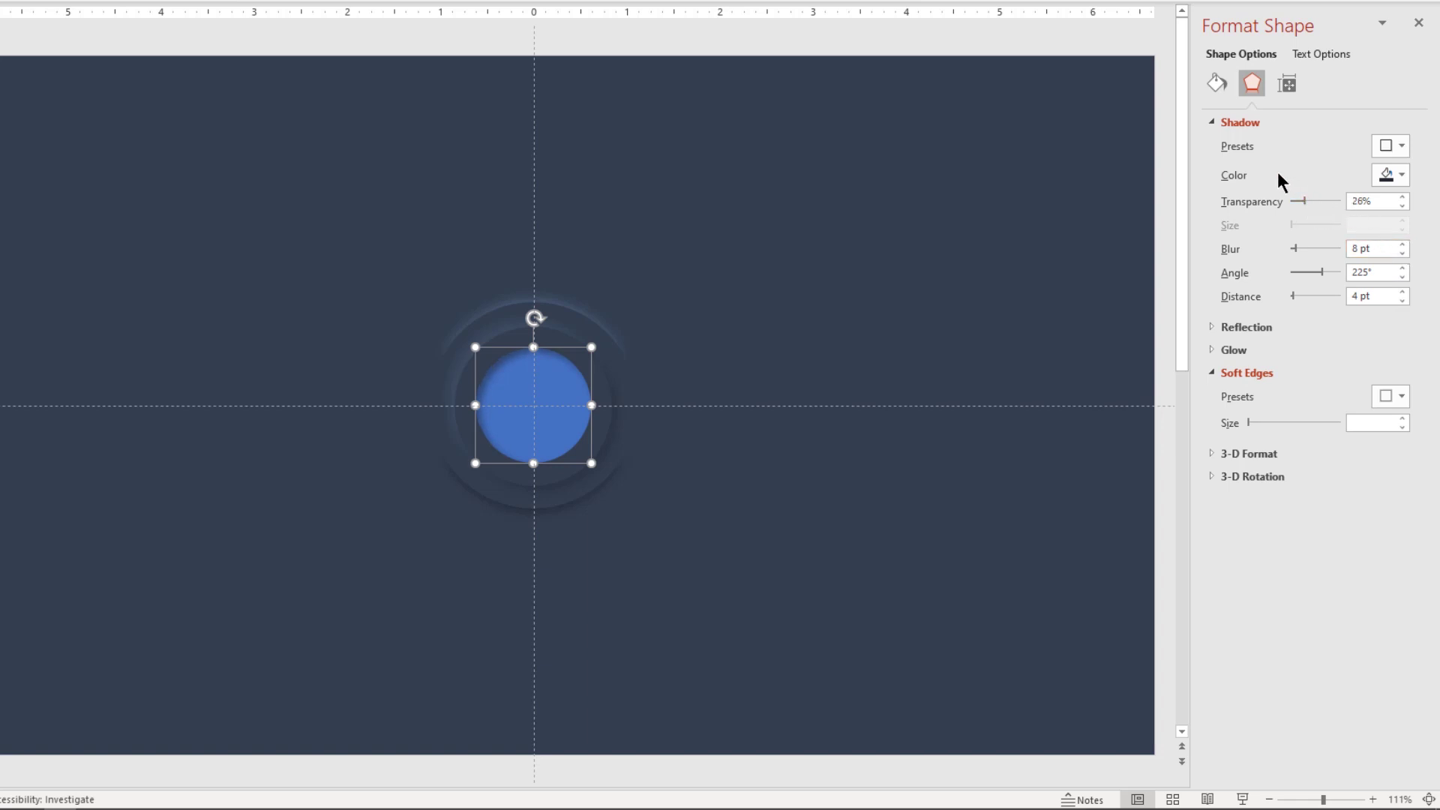
Switch the small circle to a gradient fill and remove the extra gradient stops, leaving only two.
{"action": "left_click", "coordinate": [1214, 81]}
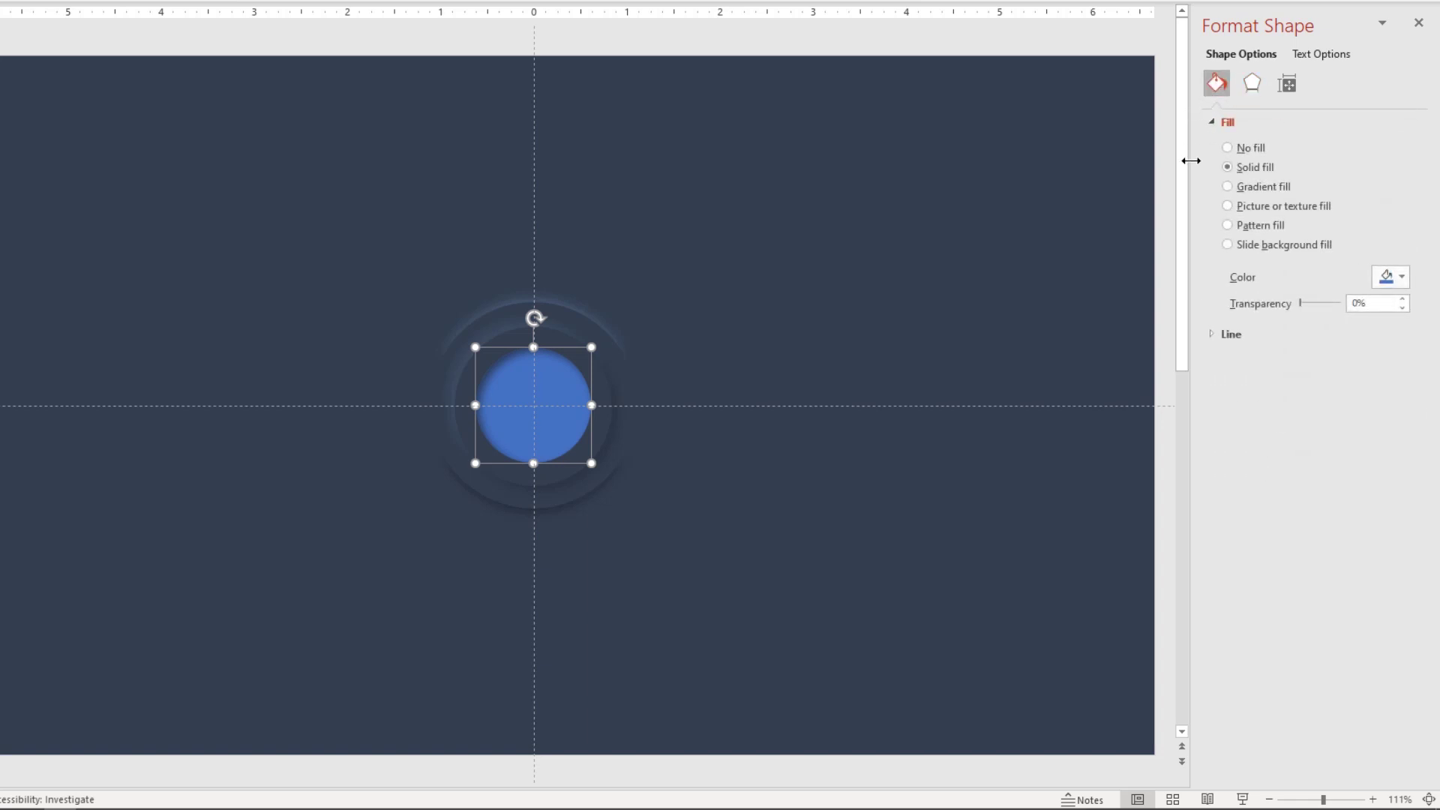
{"action": "left_click", "coordinate": [1257, 190]}
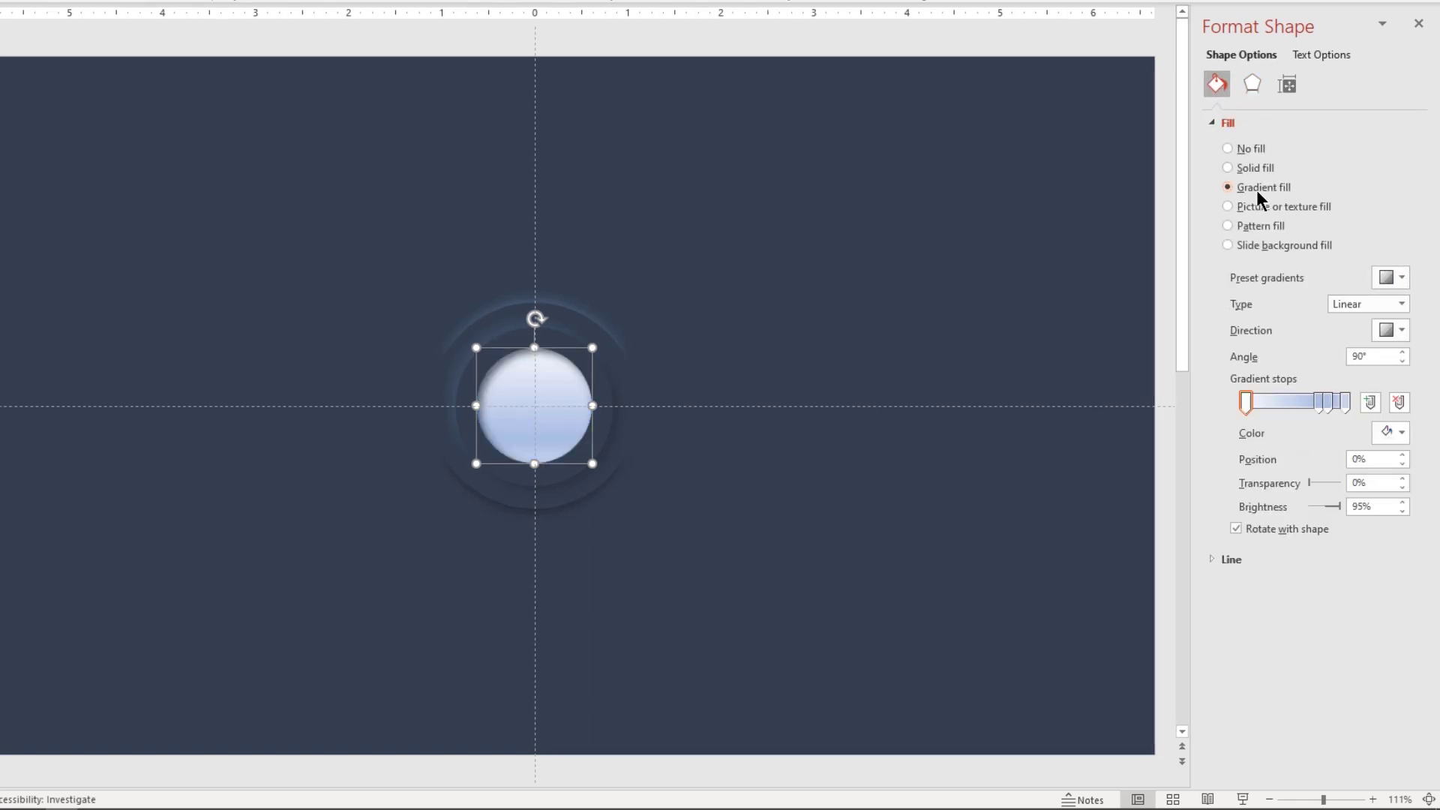
{"action": "left_click", "coordinate": [1343, 402]}
{"action": "left_click", "coordinate": [1398, 403]}
{"action": "left_click", "coordinate": [1398, 403]}
Set the small circle's gradient type to Radial with the From Bottom Right Corner direction.
{"action": "left_click", "coordinate": [1399, 303]}
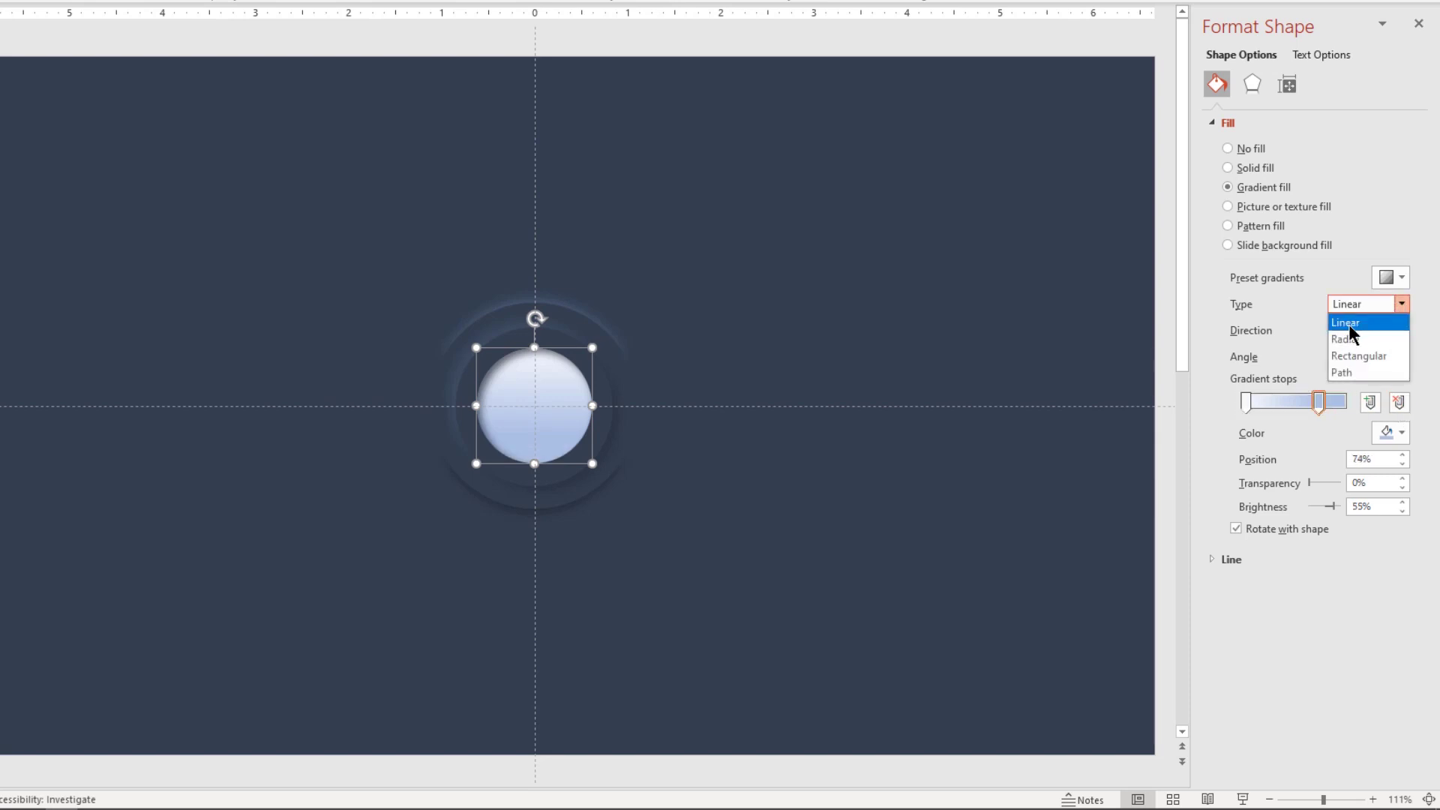
{"action": "left_click", "coordinate": [1346, 318]}
{"action": "key", "text": "Down"}
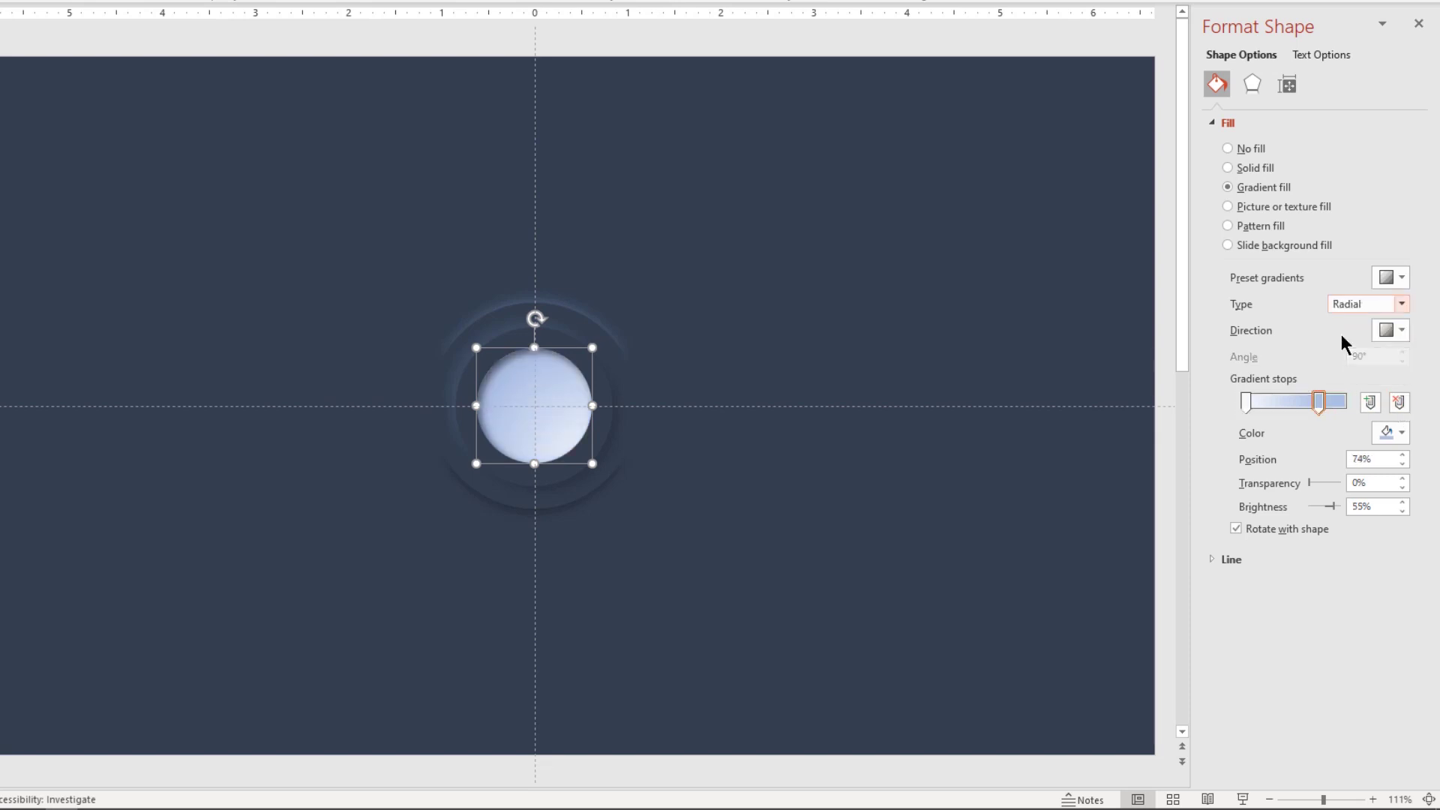
{"action": "left_click", "coordinate": [1392, 331]}
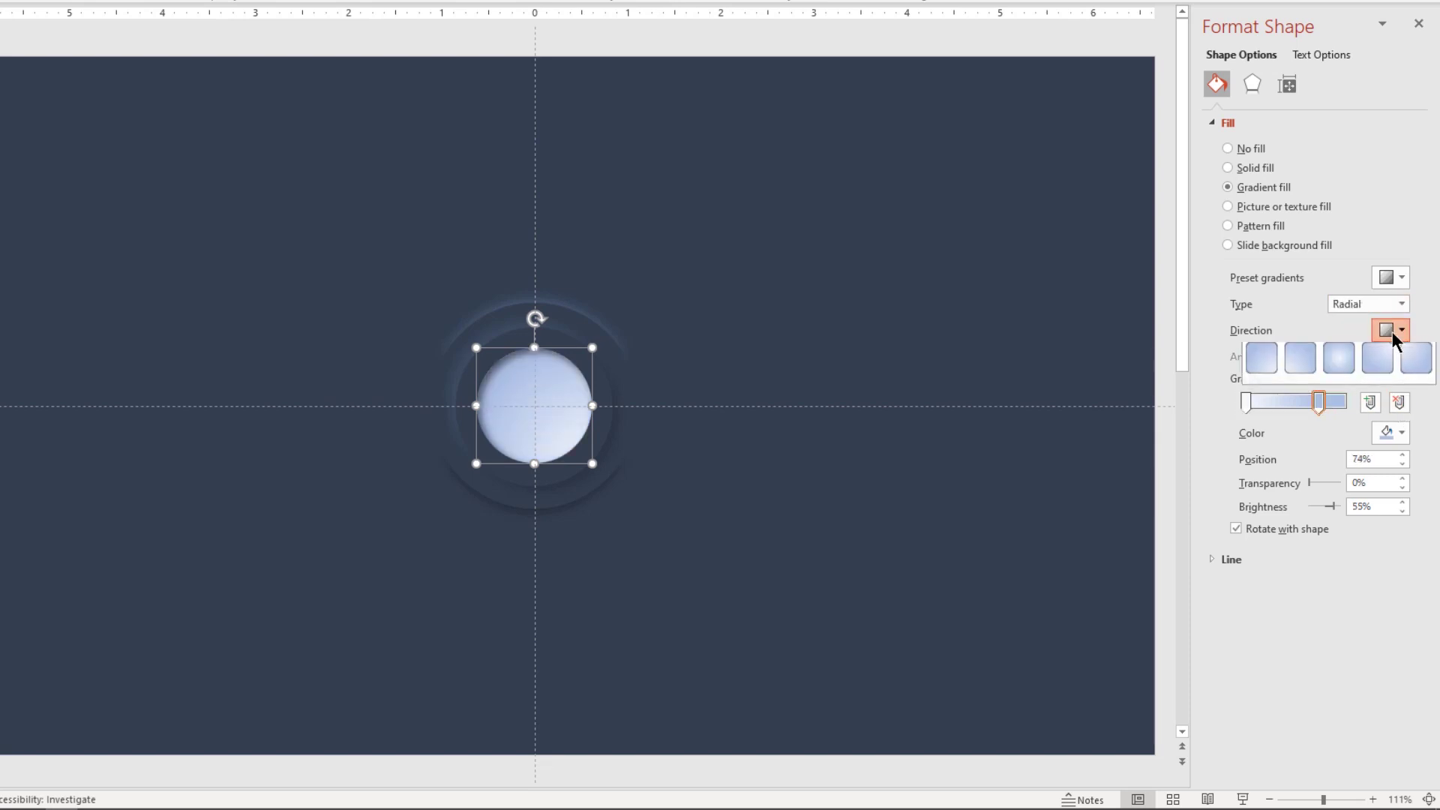
{"action": "left_click", "coordinate": [1264, 372]}
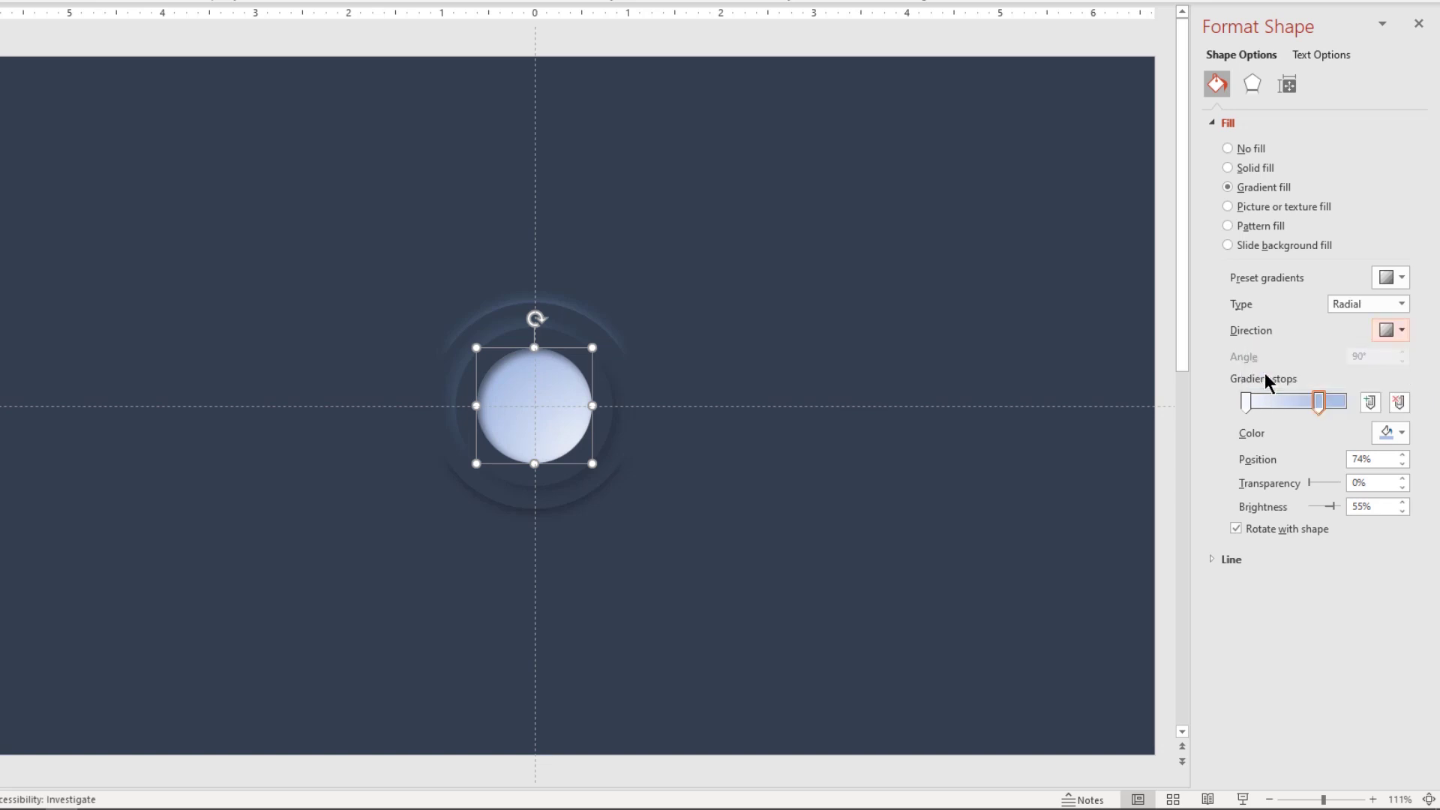
Move the right gradient stop to 83% and color it Blue-Gray, Darker 25%.
{"action": "left_click_drag", "start_coordinate": [1320, 398], "coordinate": [1329, 399]}
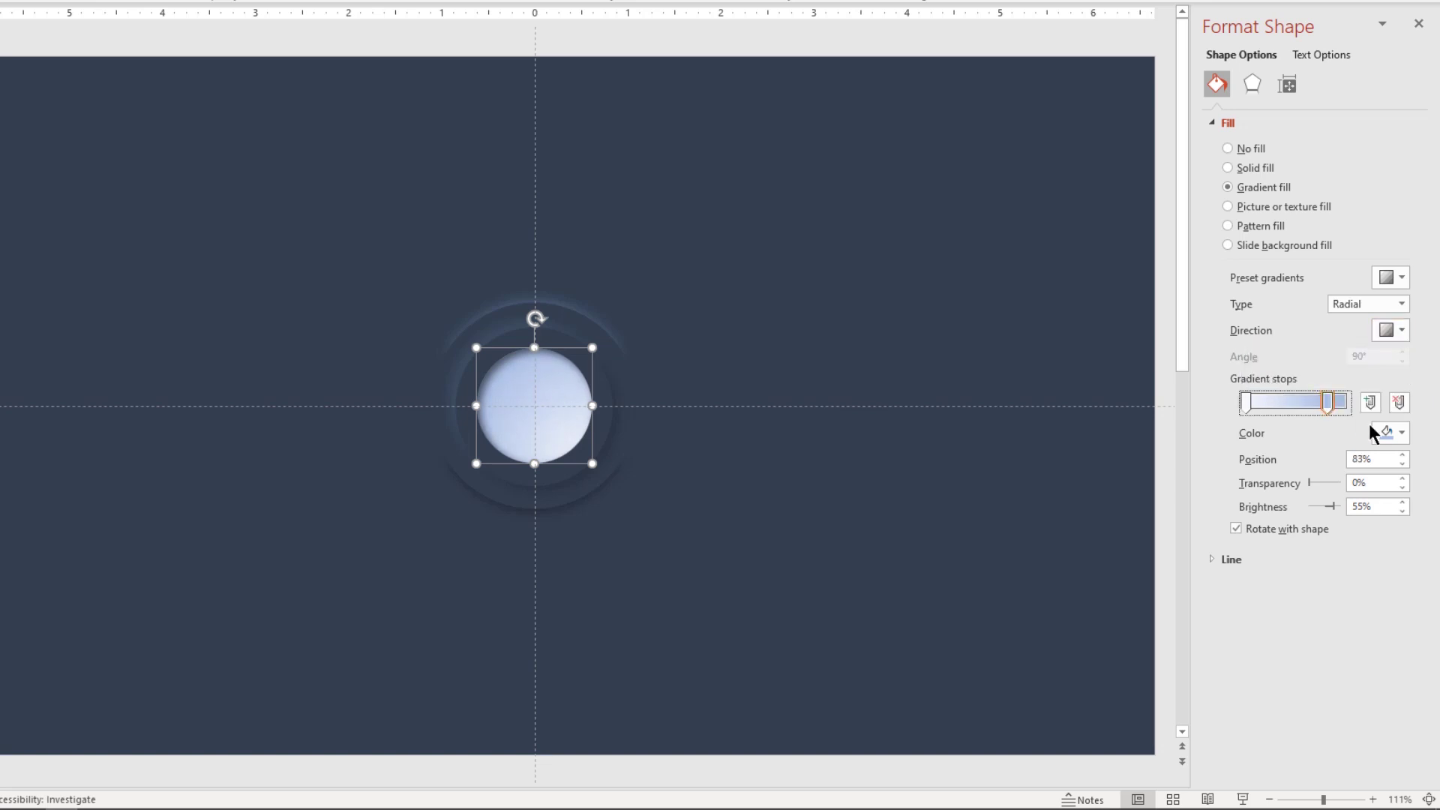
{"action": "left_click", "coordinate": [1394, 431]}
{"action": "left_click", "coordinate": [1341, 533]}
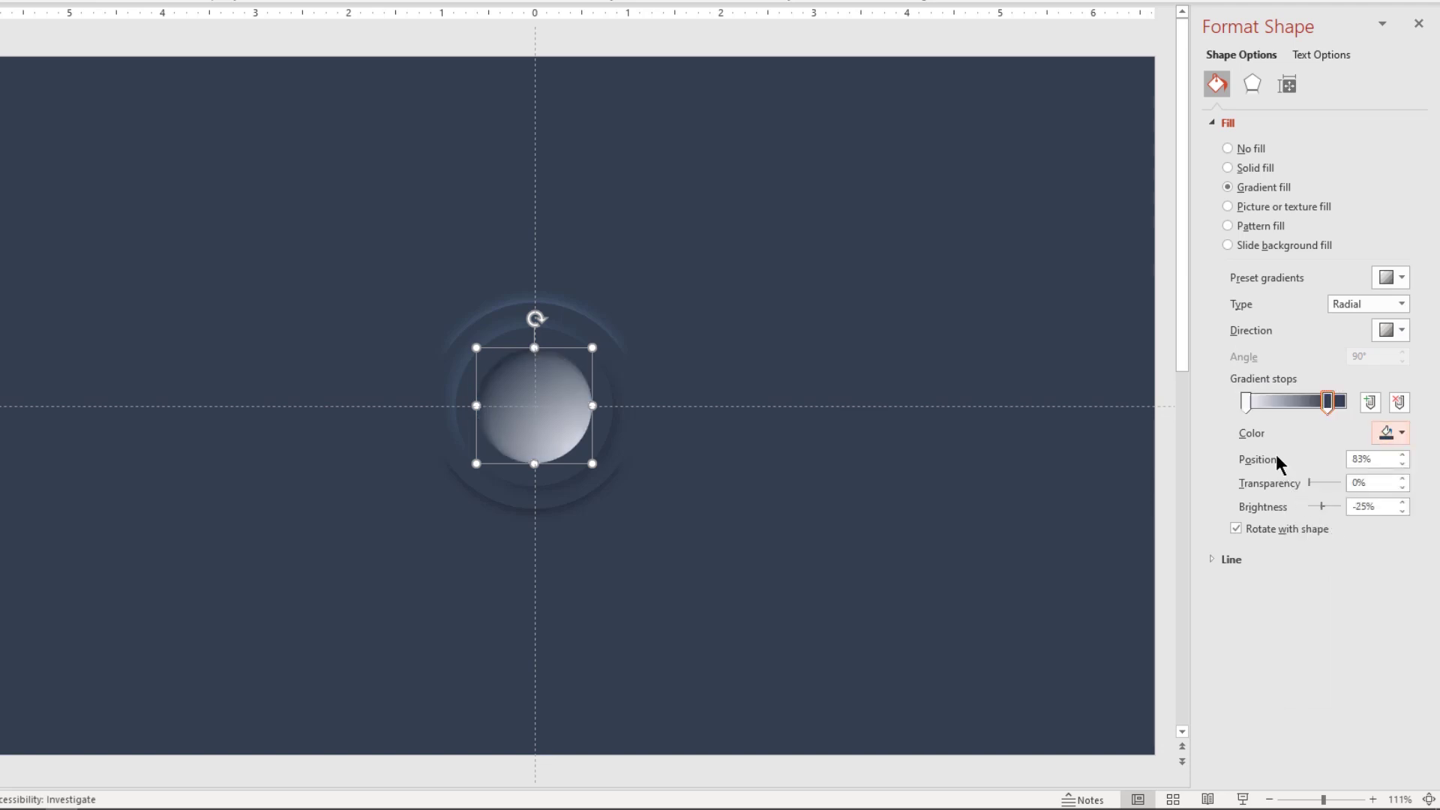
Color the left gradient stop with the recent blue-gray, then shift both stops inward, placing the right one at 78%.
{"action": "left_click", "coordinate": [1245, 403]}
{"action": "left_click", "coordinate": [1394, 433]}
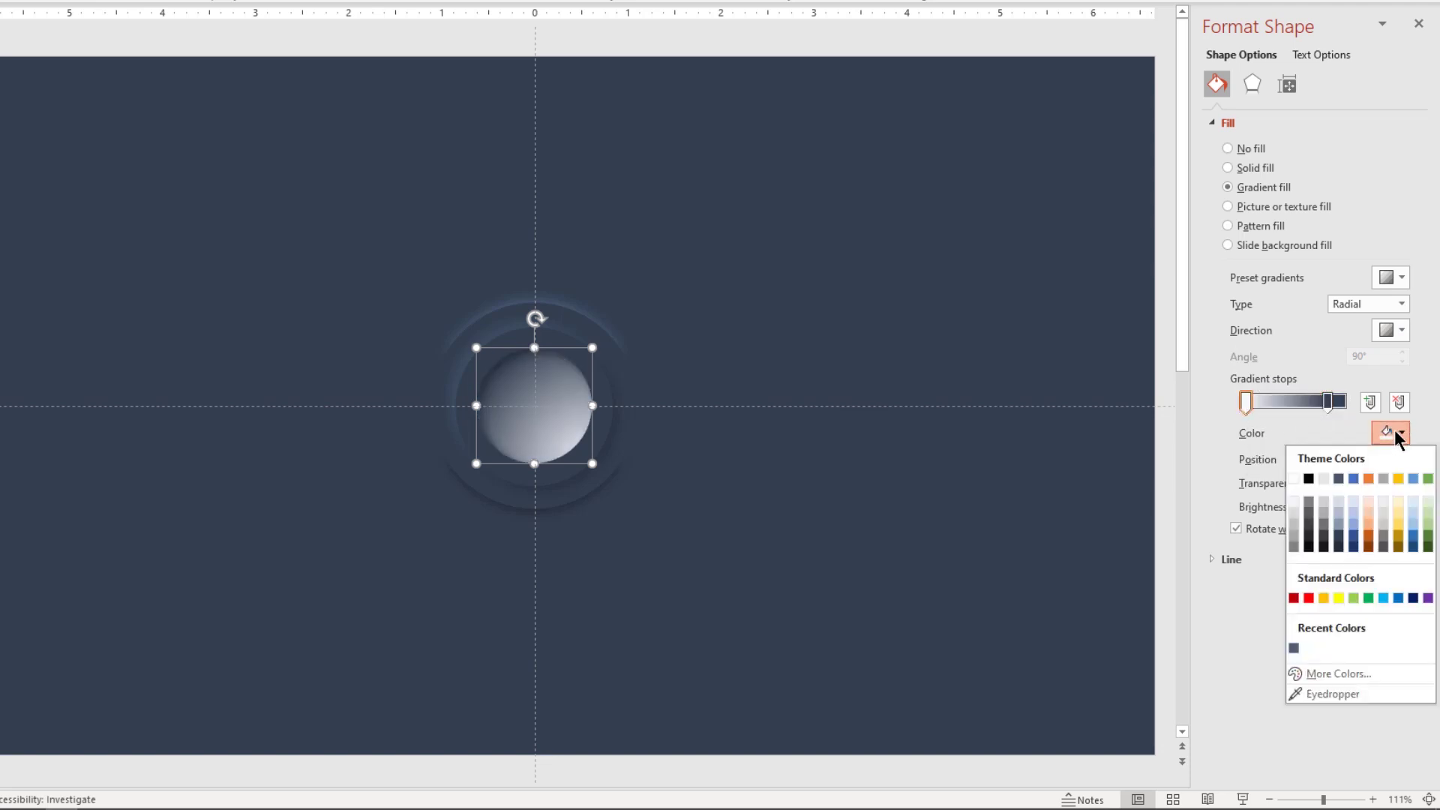
{"action": "left_click", "coordinate": [1294, 649]}
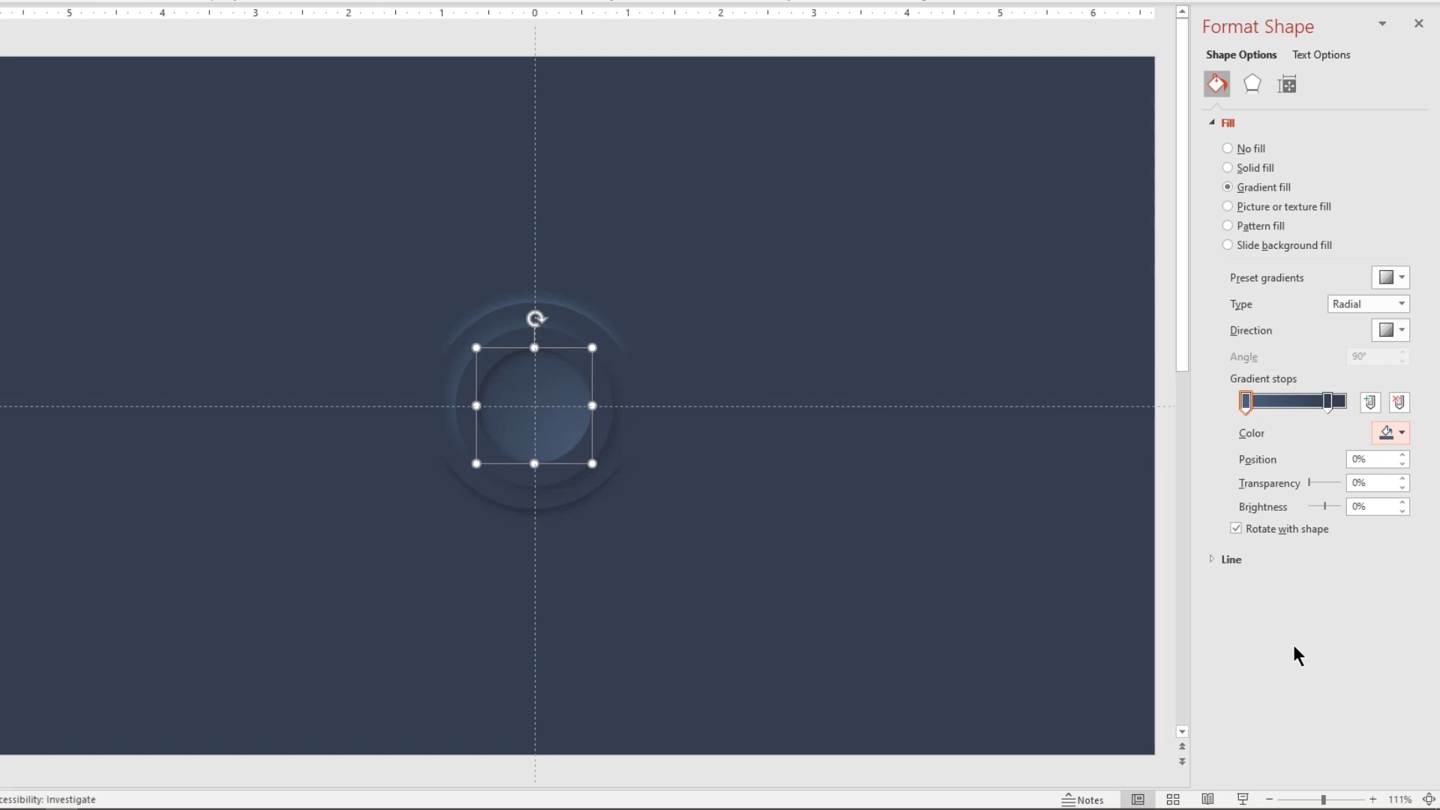
{"action": "left_click_drag", "start_coordinate": [1246, 402], "coordinate": [1322, 402]}
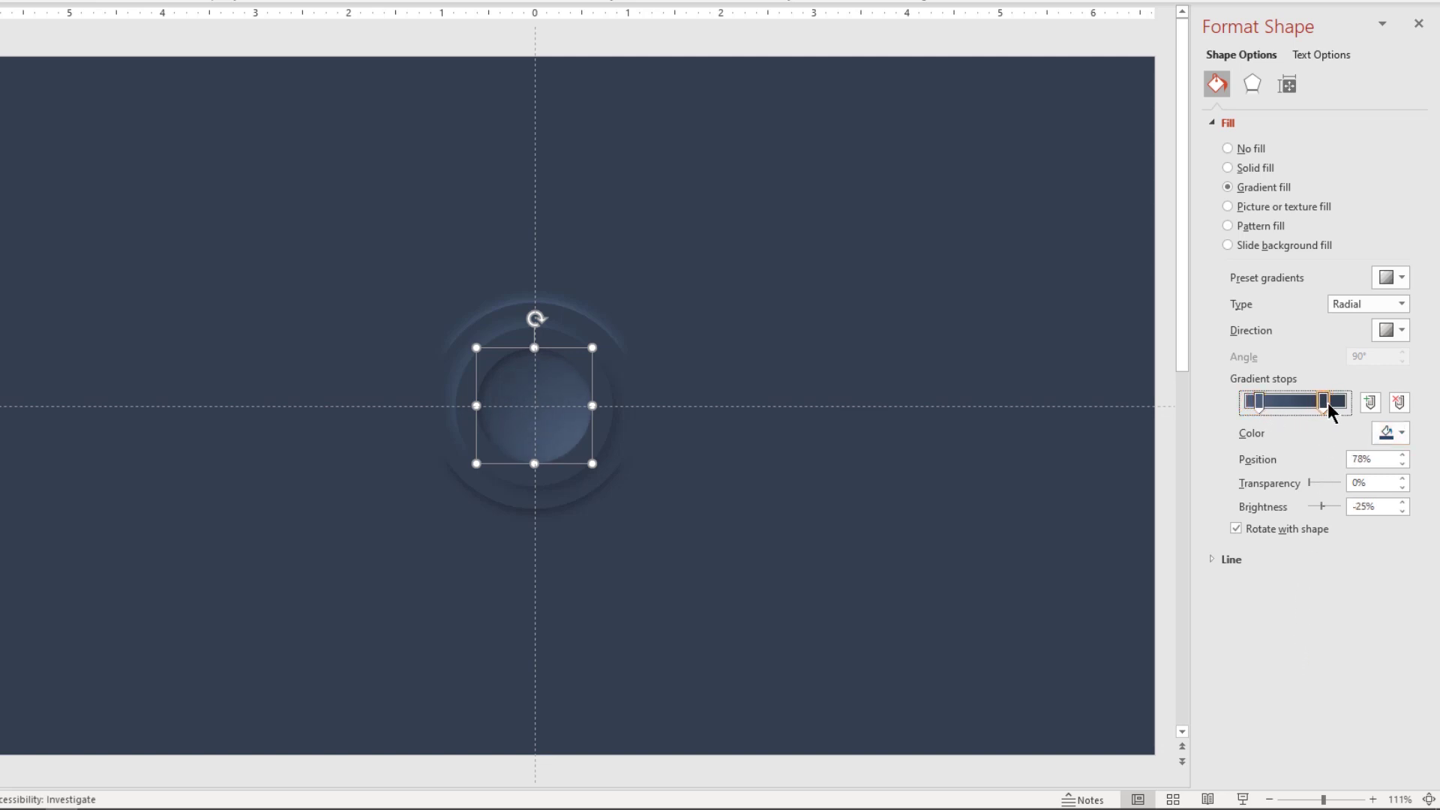
Select all the layered circles of the button and group them into one object.
{"action": "left_click", "coordinate": [923, 529]}
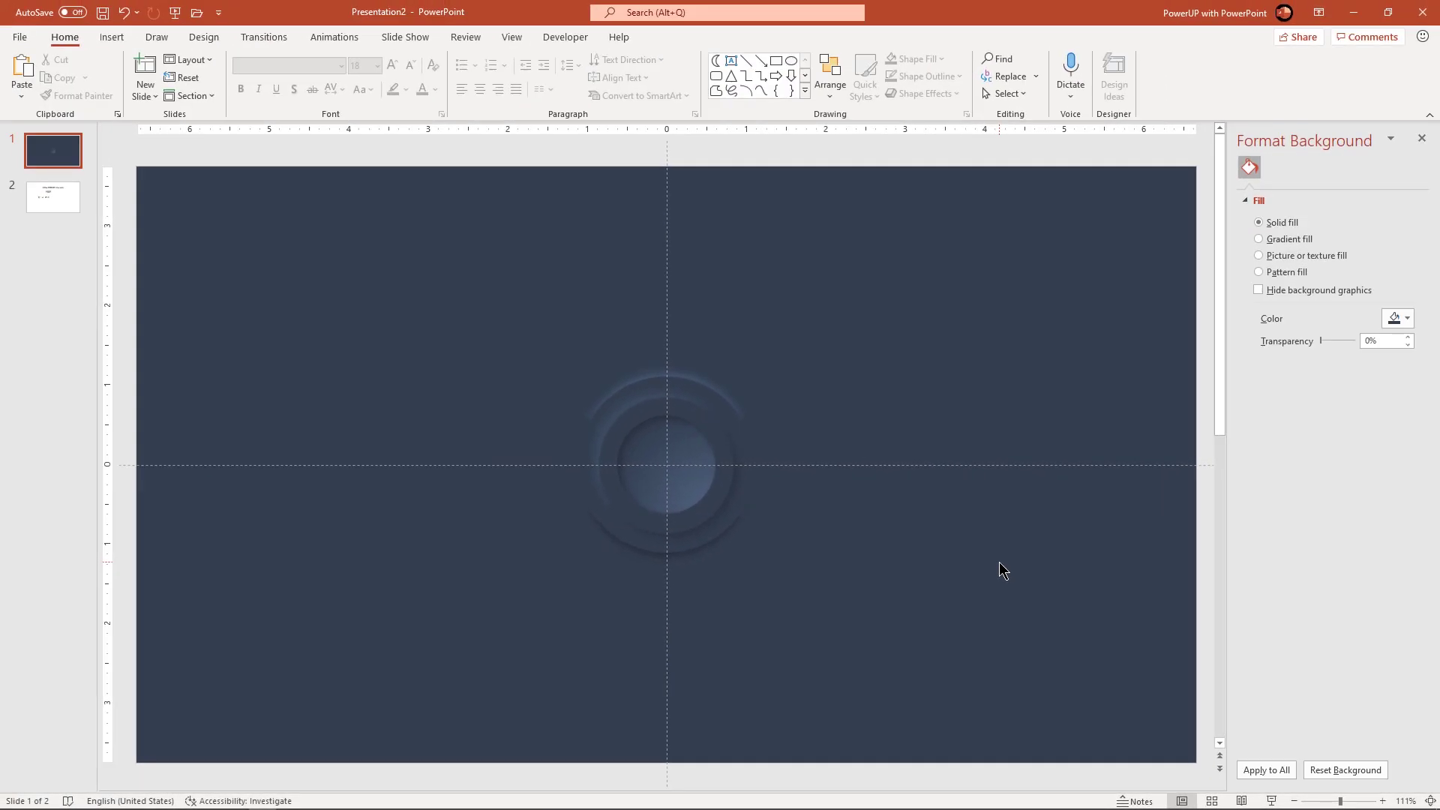
{"action": "left_click_drag", "start_coordinate": [879, 636], "coordinate": [507, 322]}
{"action": "right_click", "coordinate": [643, 438]}
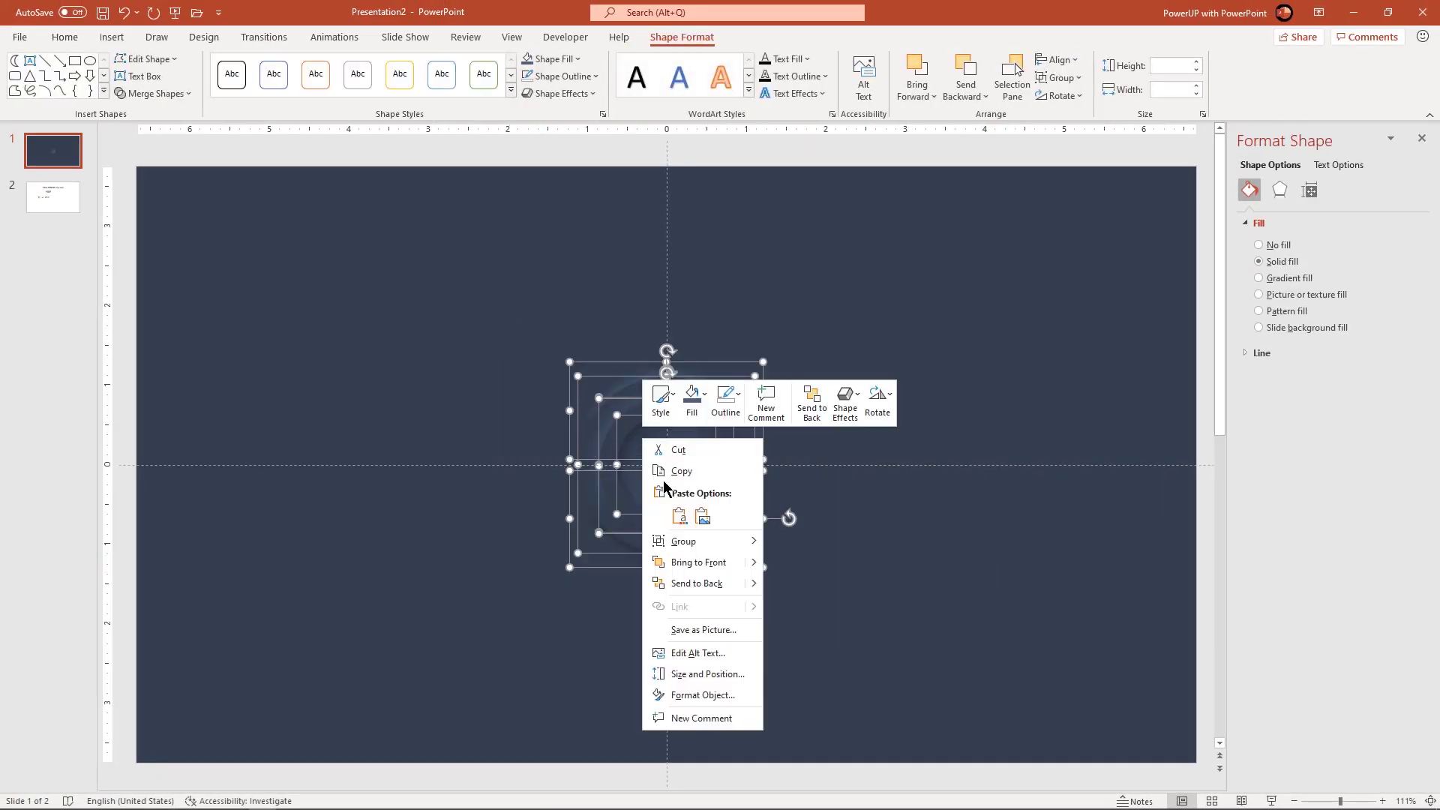
{"action": "mouse_move", "coordinate": [684, 541]}
{"action": "left_click", "coordinate": [790, 541]}
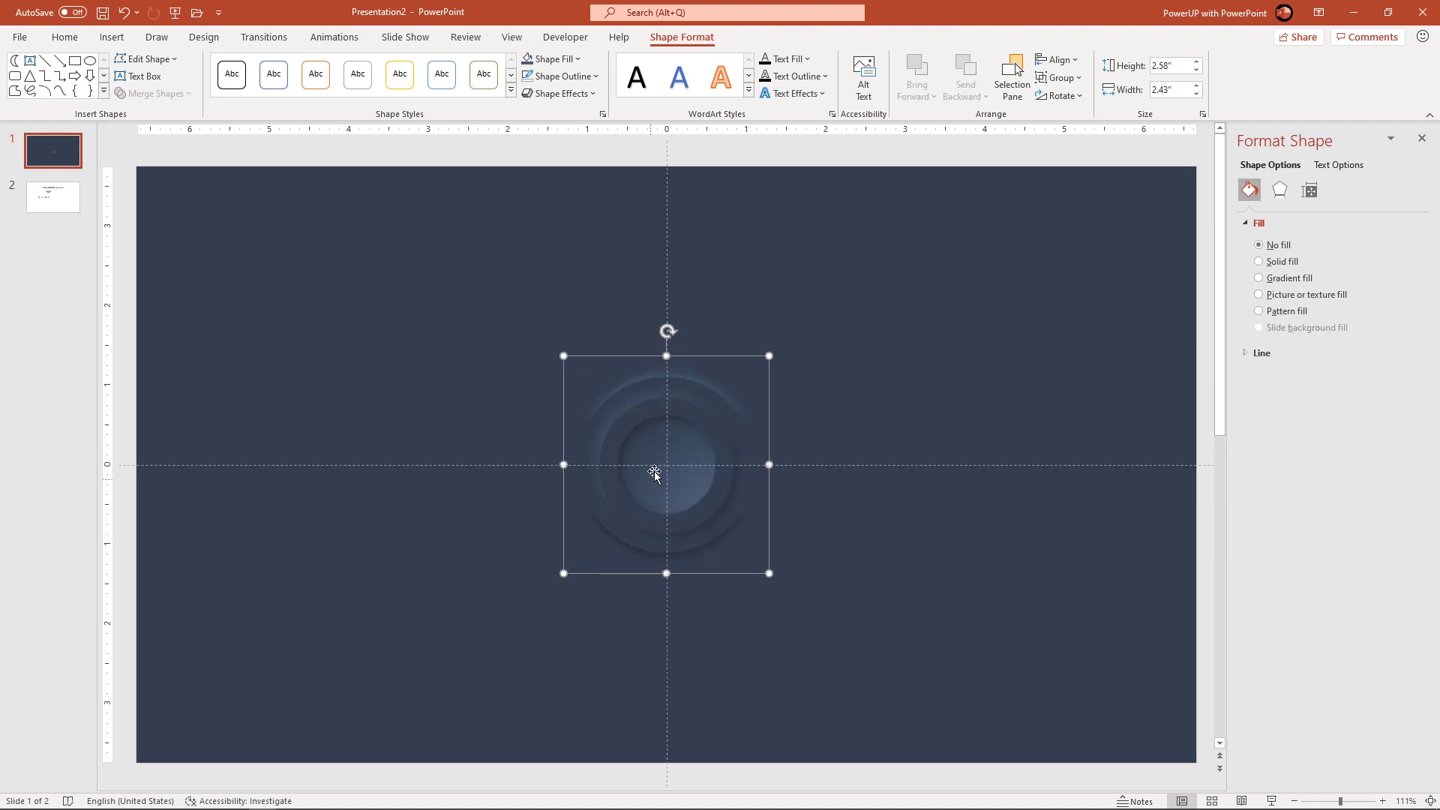
Duplicate the grouped button horizontally to form a row of four across the slide.
{"action": "left_click_drag", "start_coordinate": [656, 470], "coordinate": [540, 453]}
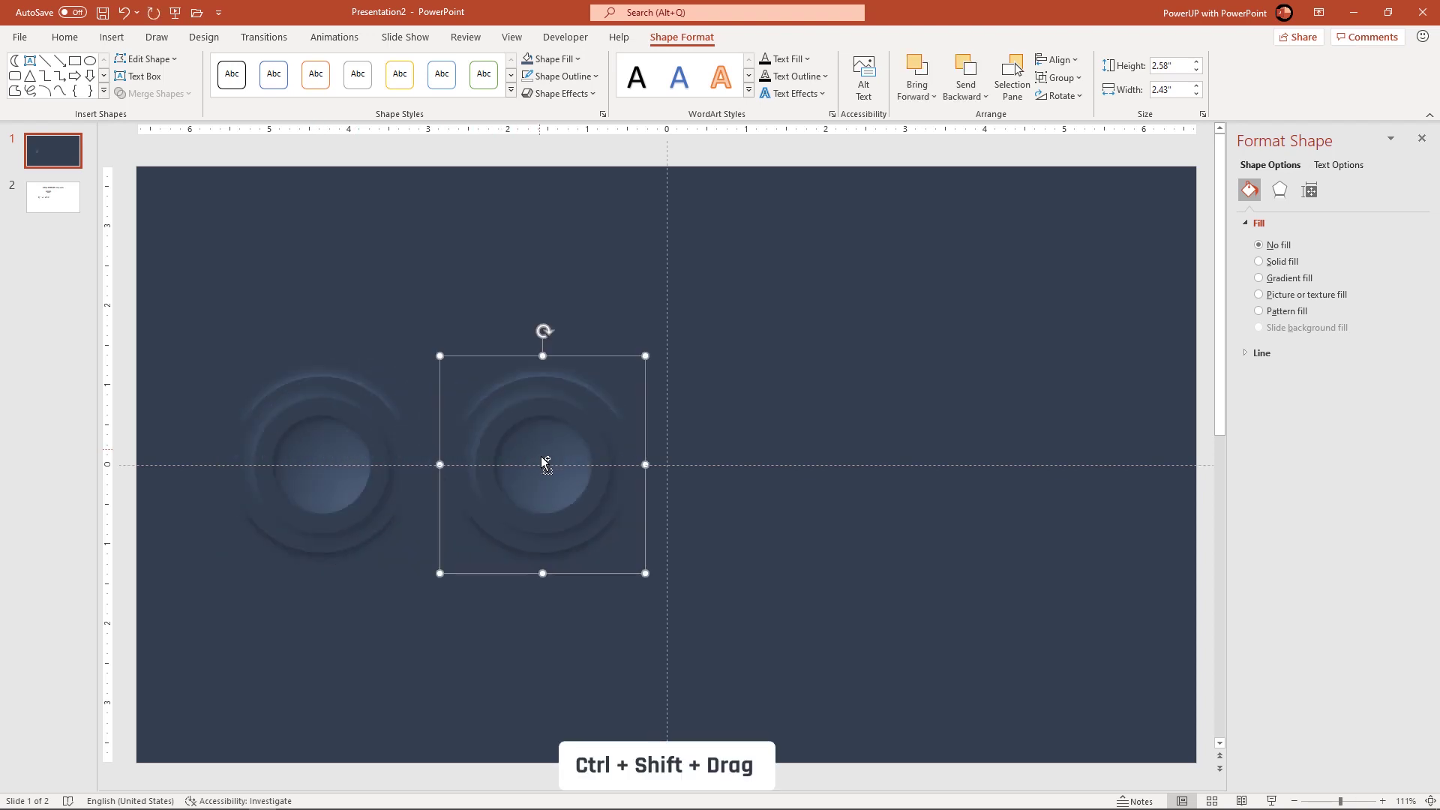
{"action": "left_click", "coordinate": [319, 450], "text": "shift"}
{"action": "left_click_drag", "start_coordinate": [319, 450], "coordinate": [766, 444]}
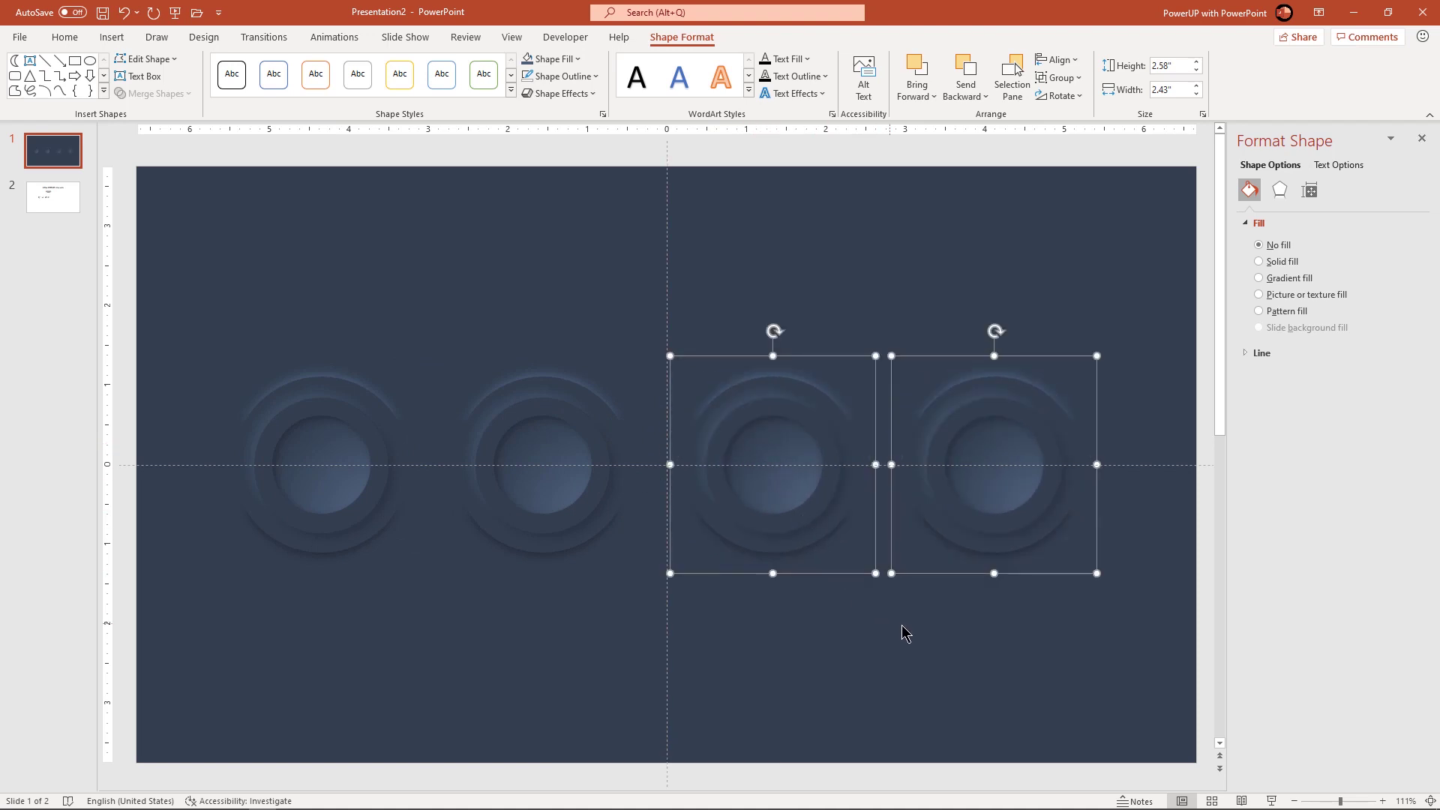
Distribute the four buttons horizontally and shift the row so it is centred on the slide.
{"action": "left_click", "coordinate": [546, 502], "text": "shift"}
{"action": "left_click", "coordinate": [352, 471], "text": "shift"}
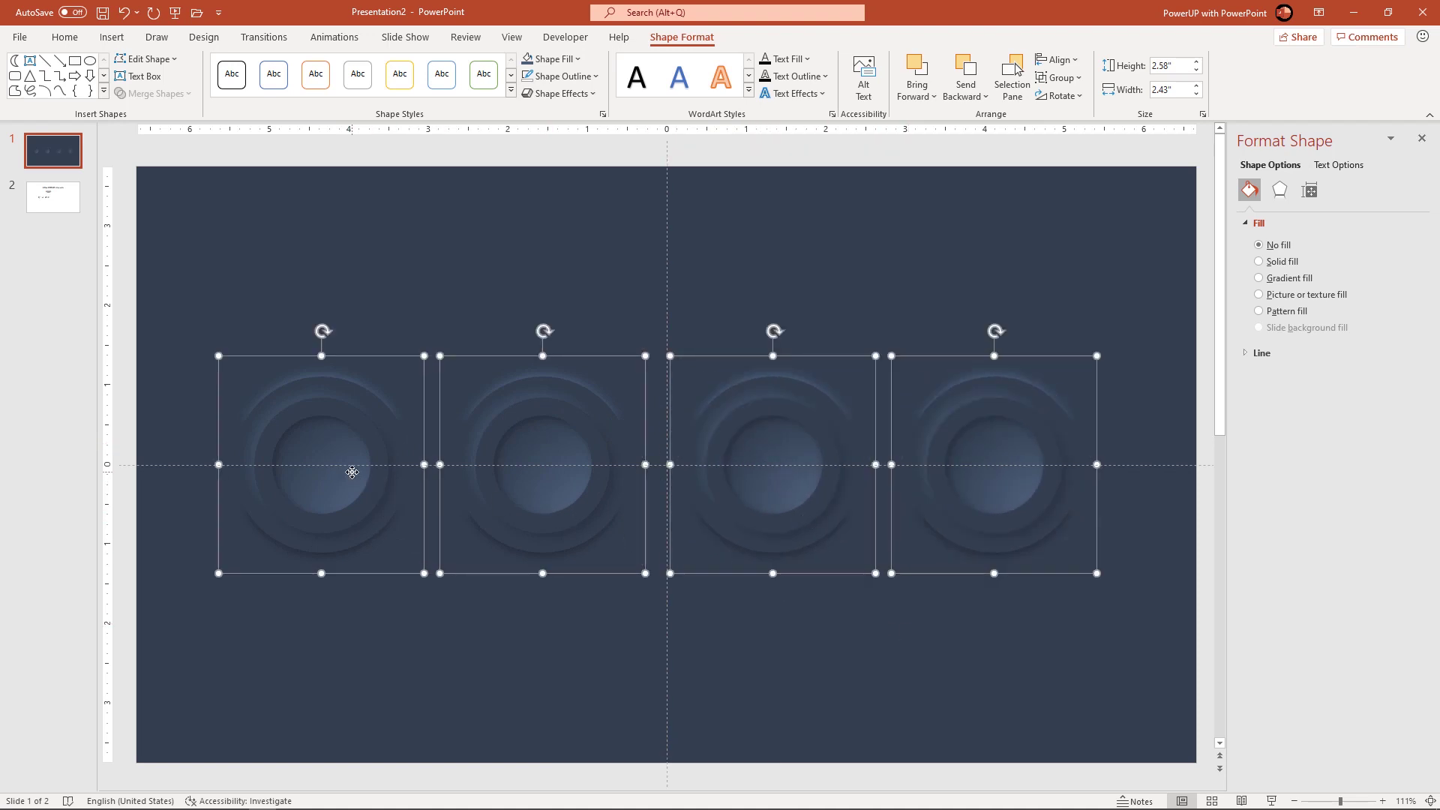
{"action": "left_click", "coordinate": [1062, 69]}
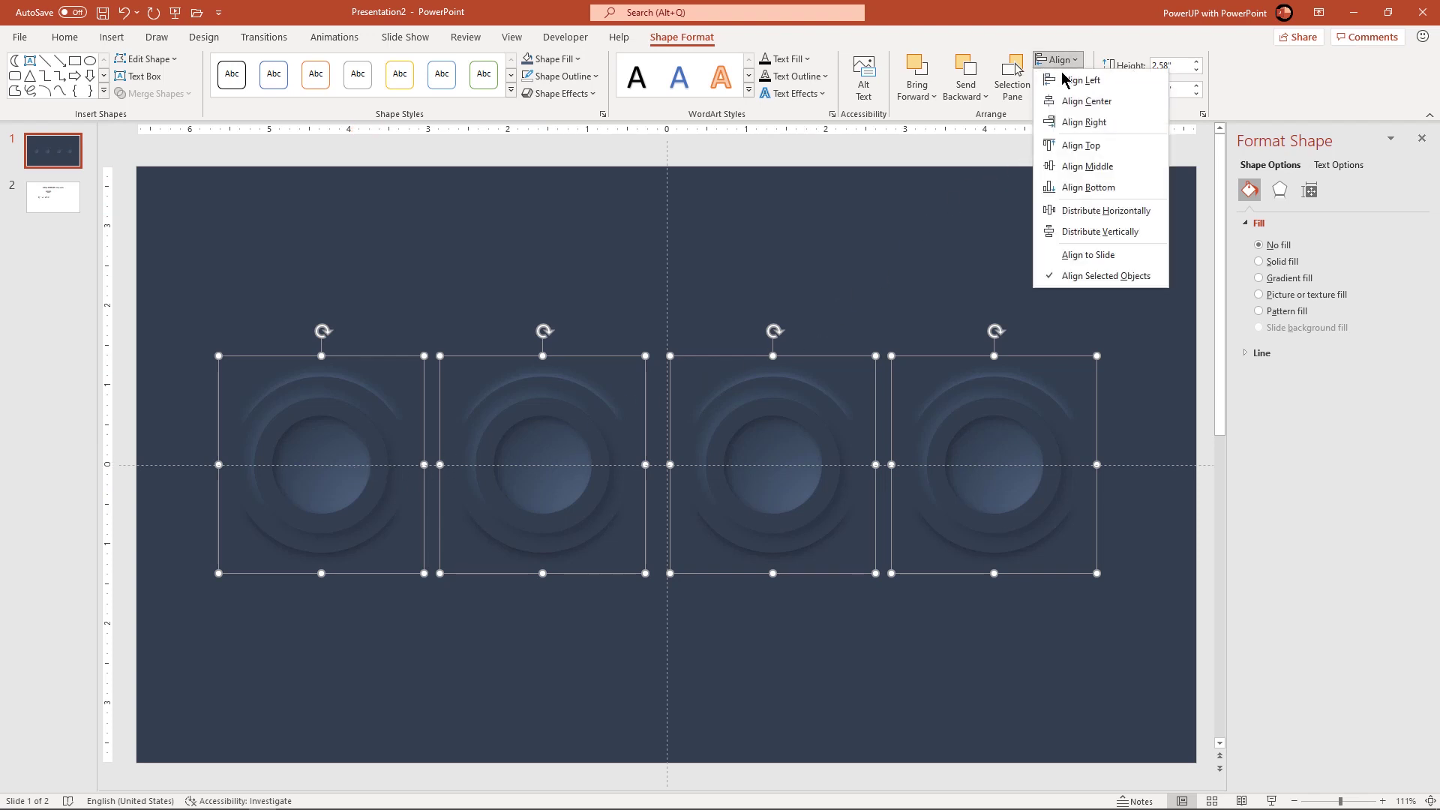
{"action": "left_click", "coordinate": [1072, 209]}
{"action": "left_click_drag", "start_coordinate": [716, 453], "coordinate": [729, 455]}
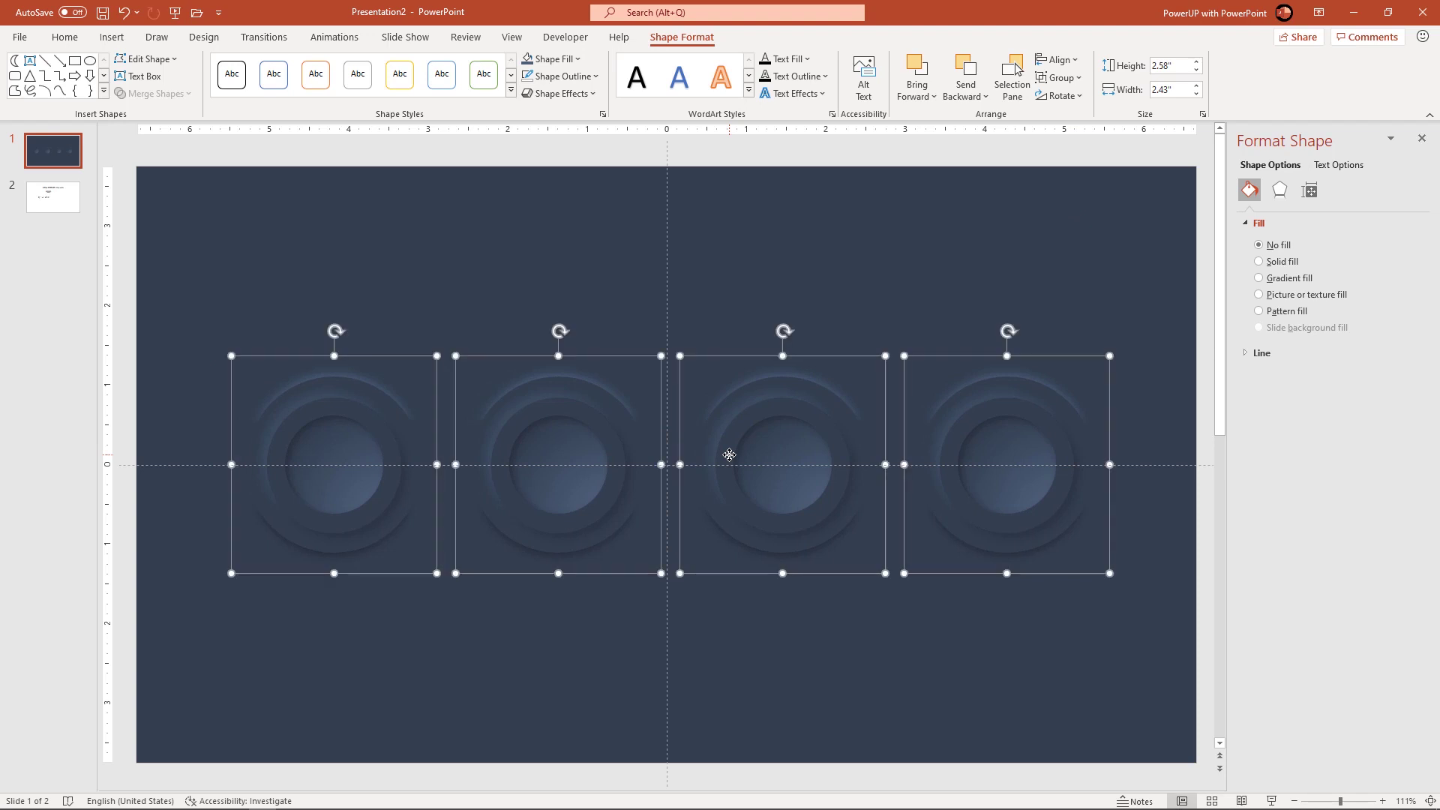
{"action": "left_click", "coordinate": [724, 634]}
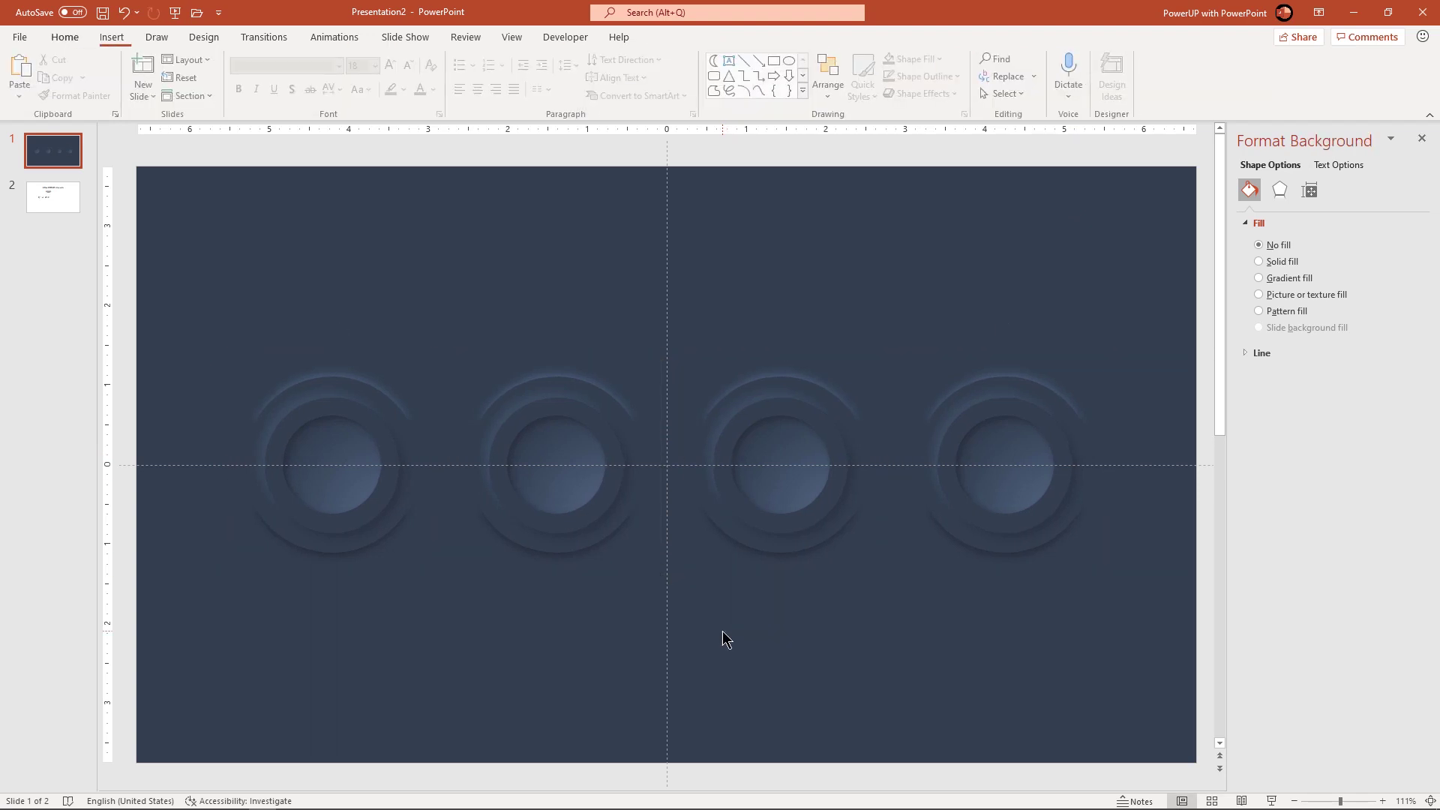
Select all four button groups and ungroup them.
{"action": "left_click", "coordinate": [577, 528]}
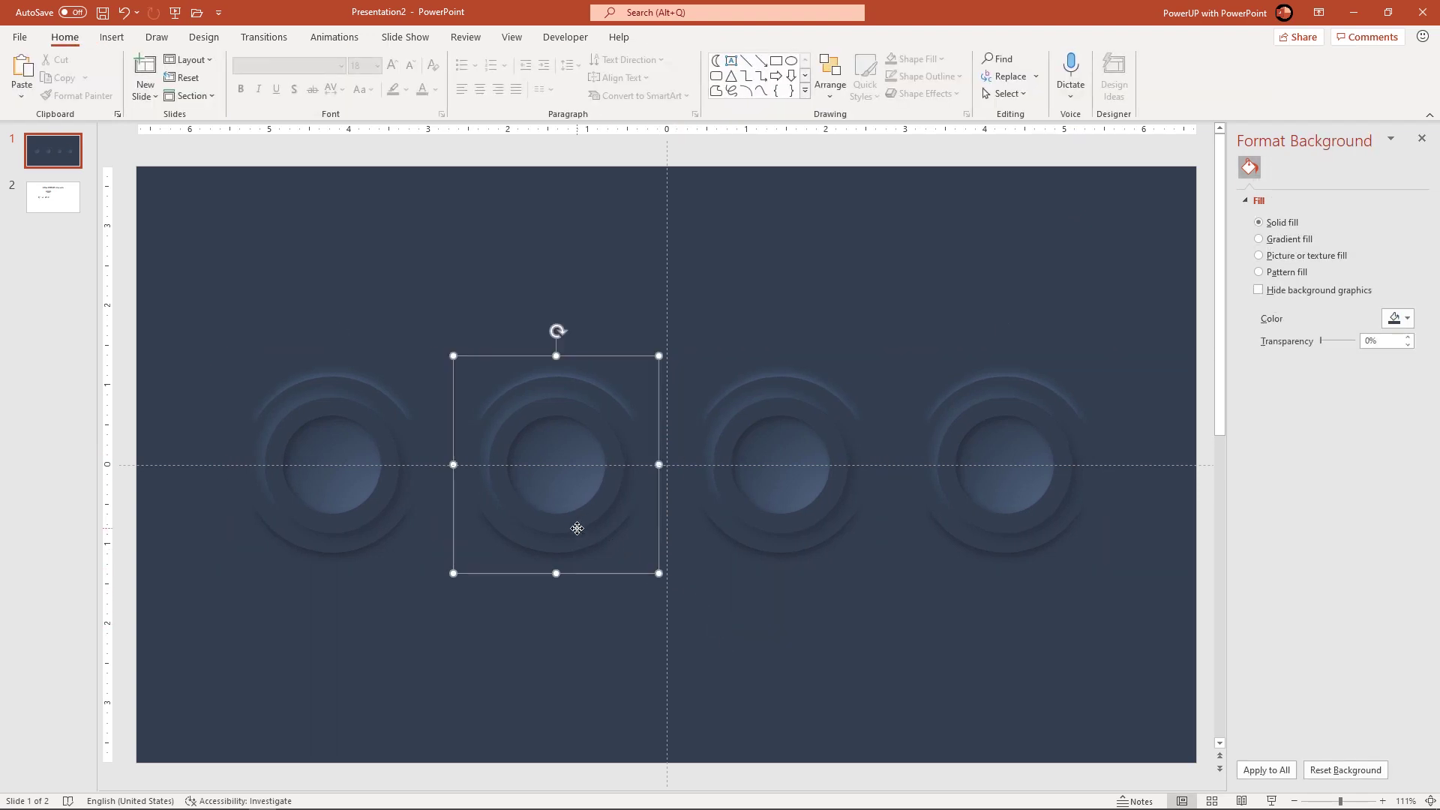
{"action": "left_click", "coordinate": [357, 496], "text": "shift"}
{"action": "left_click", "coordinate": [723, 504], "text": "shift"}
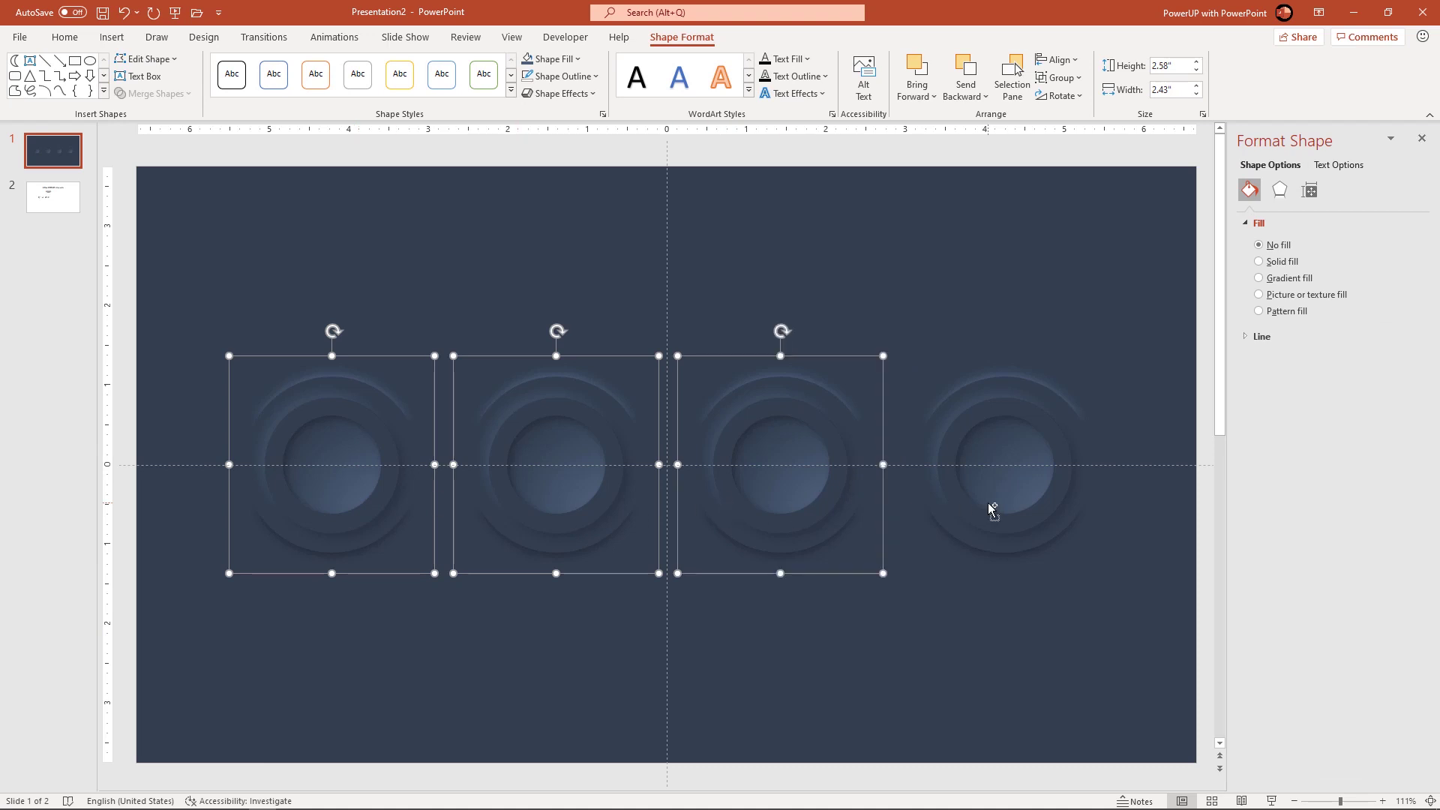
{"action": "left_click", "coordinate": [985, 502], "text": "shift"}
{"action": "right_click", "coordinate": [987, 525]}
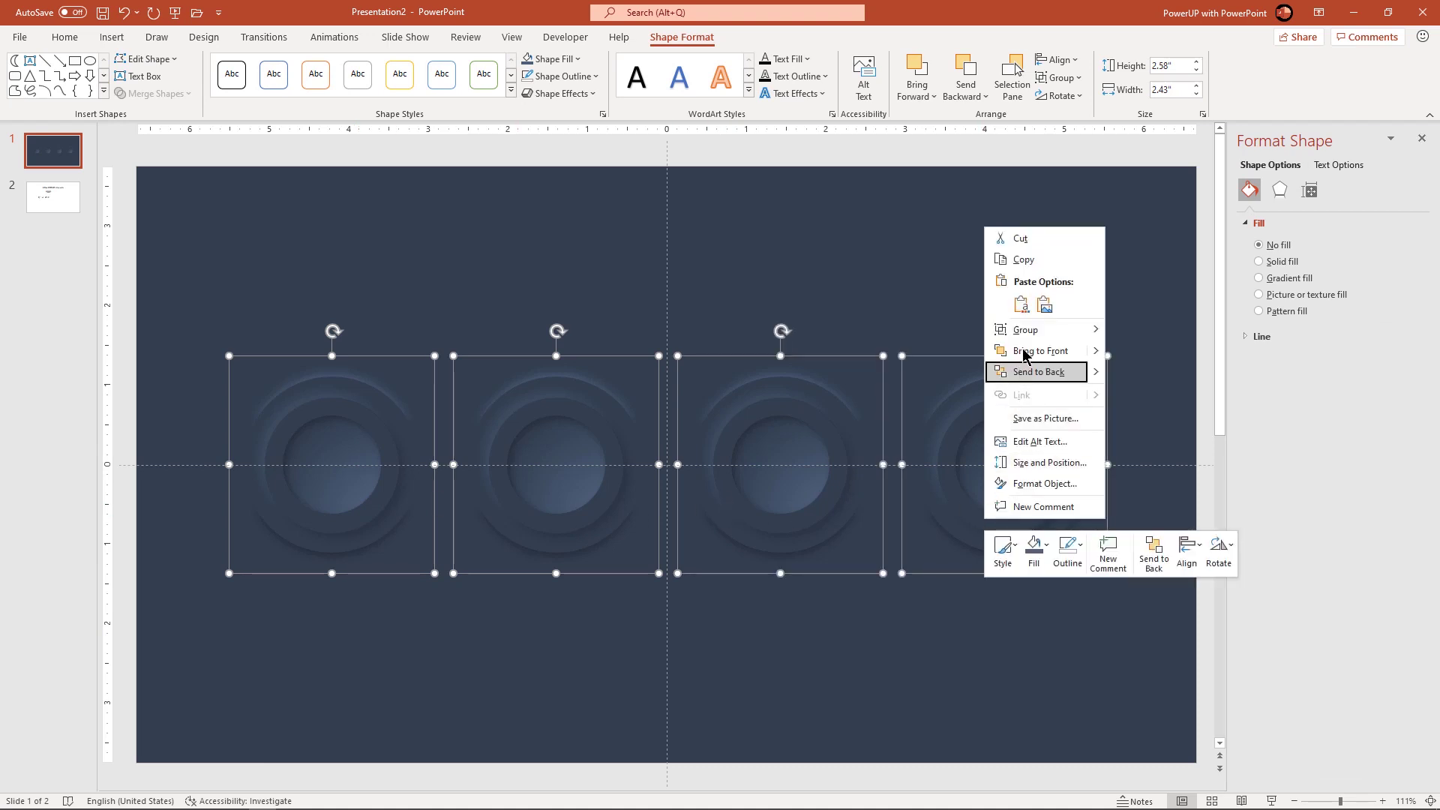
{"action": "mouse_move", "coordinate": [1051, 330]}
{"action": "left_click", "coordinate": [1140, 373]}
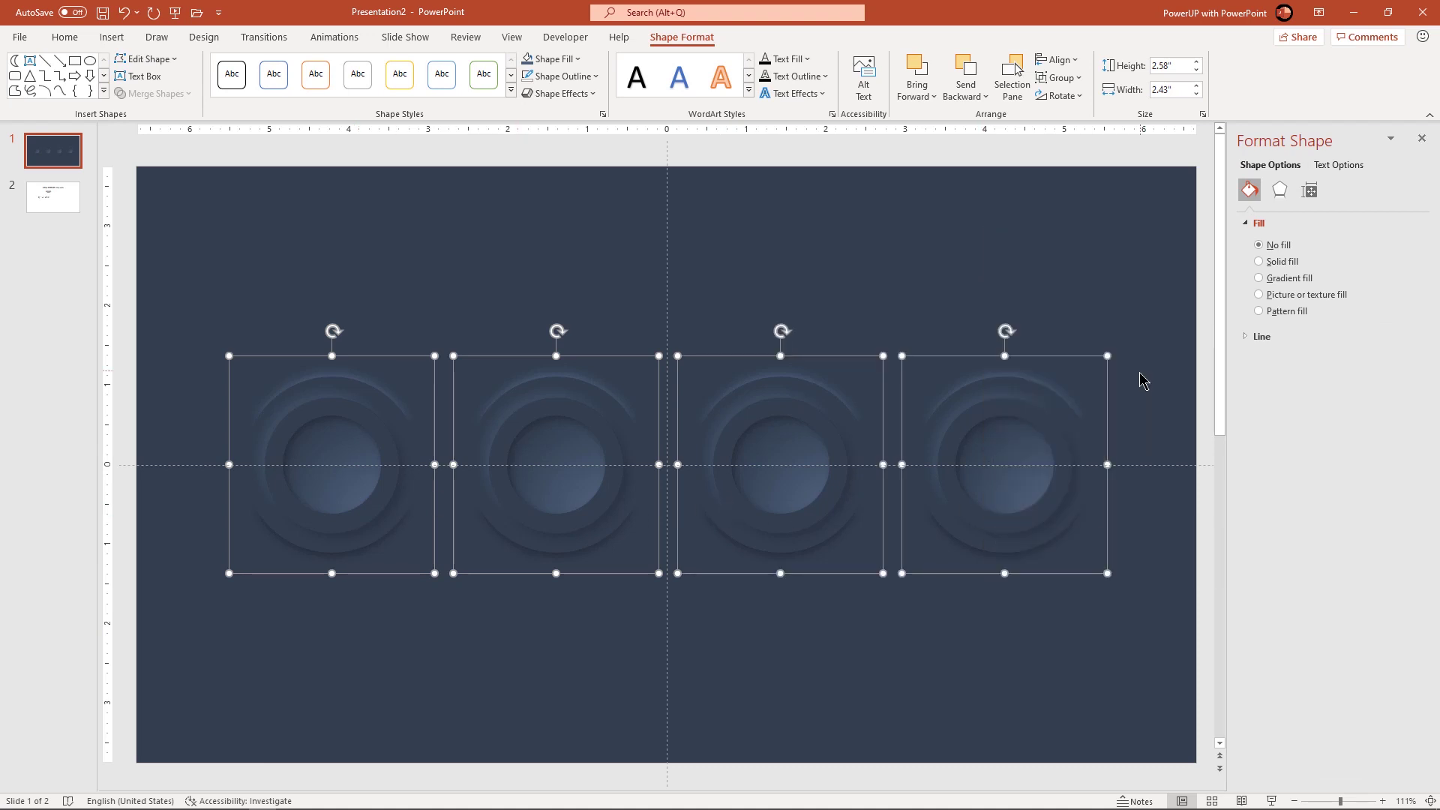
{"action": "left_click", "coordinate": [807, 623]}
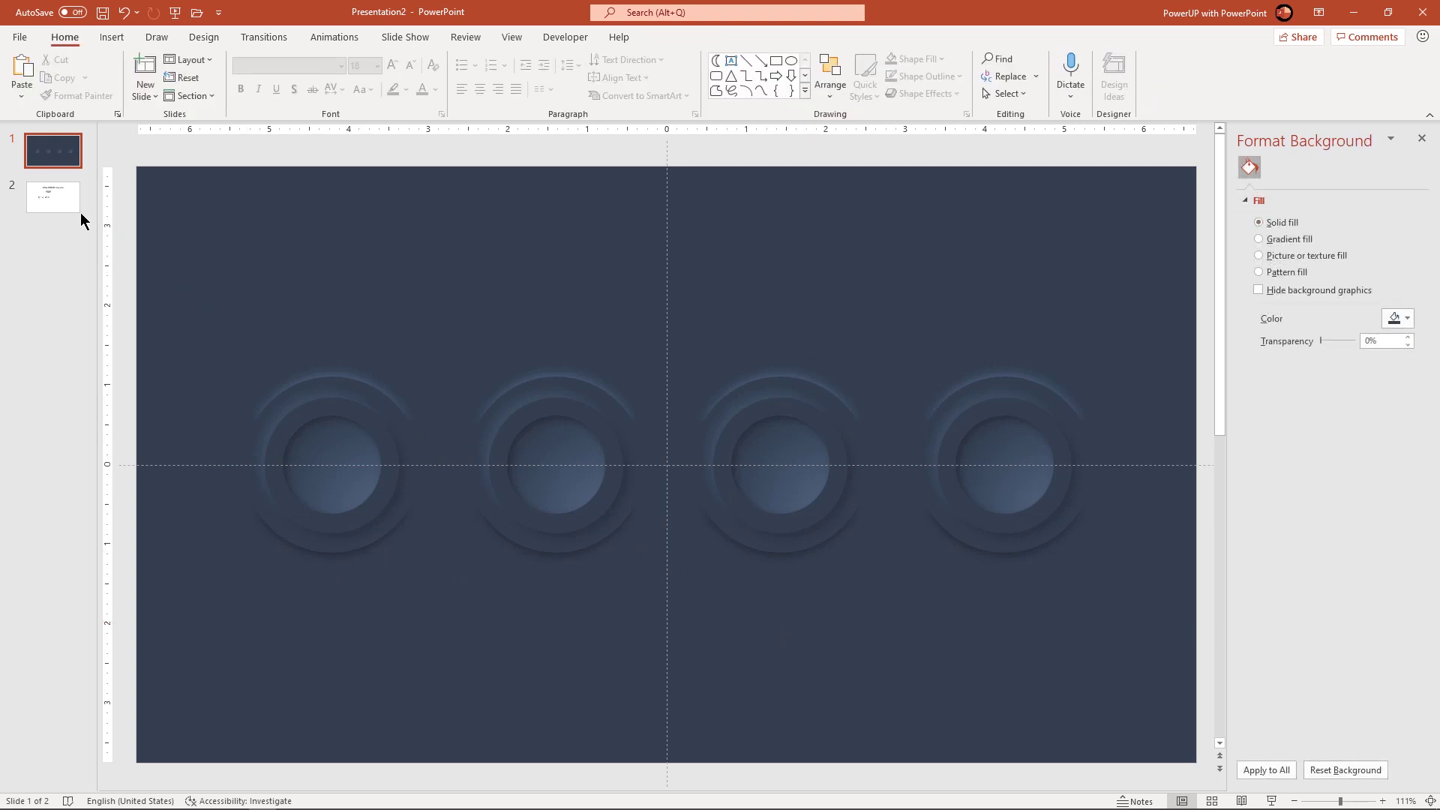
Copy the four icons from slide 2 onto slide 1 and move them above the buttons.
{"action": "left_click", "coordinate": [58, 200]}
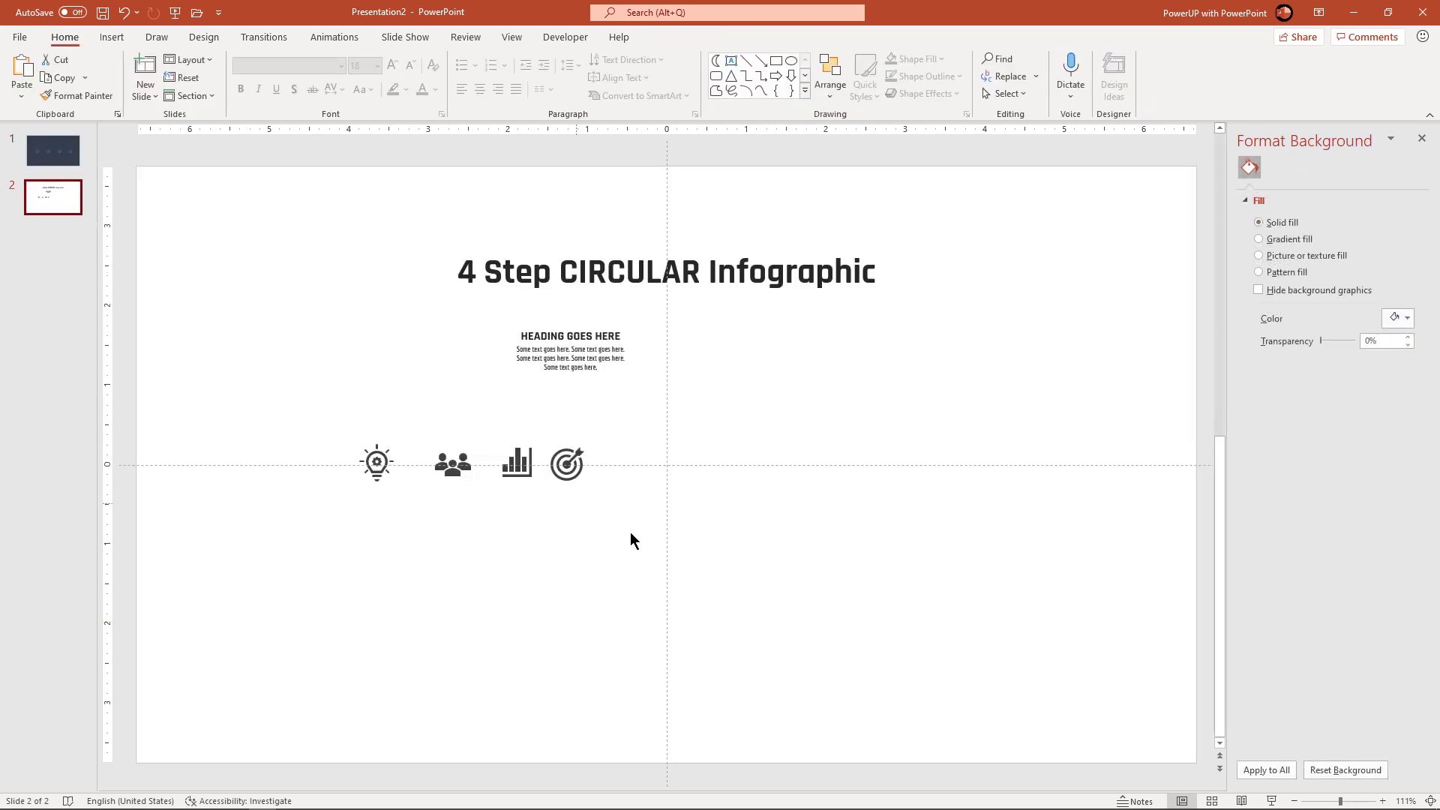
{"action": "left_click_drag", "start_coordinate": [630, 532], "coordinate": [312, 383]}
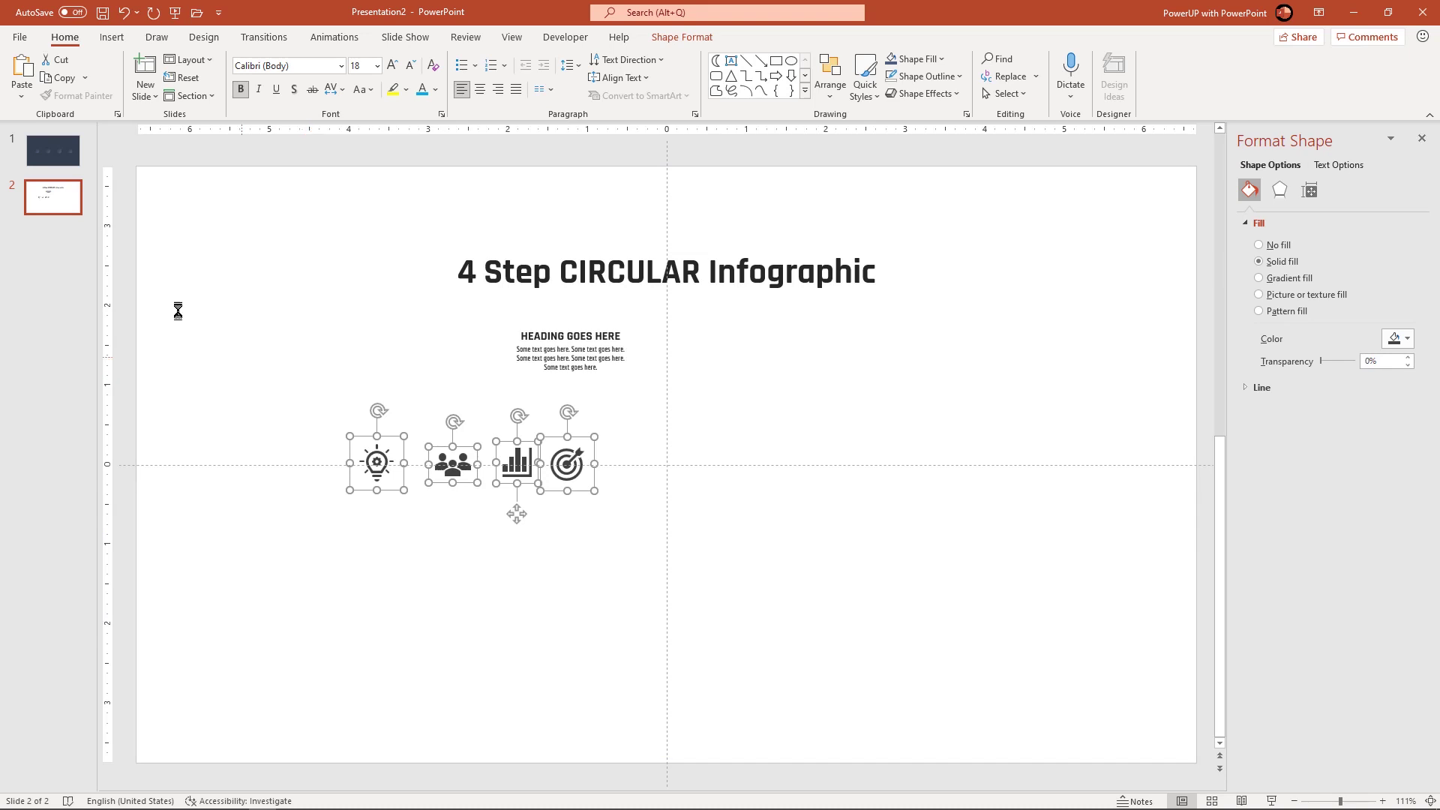
{"action": "key", "text": "ctrl+c"}
{"action": "left_click", "coordinate": [66, 161]}
{"action": "key", "text": "ctrl+v"}
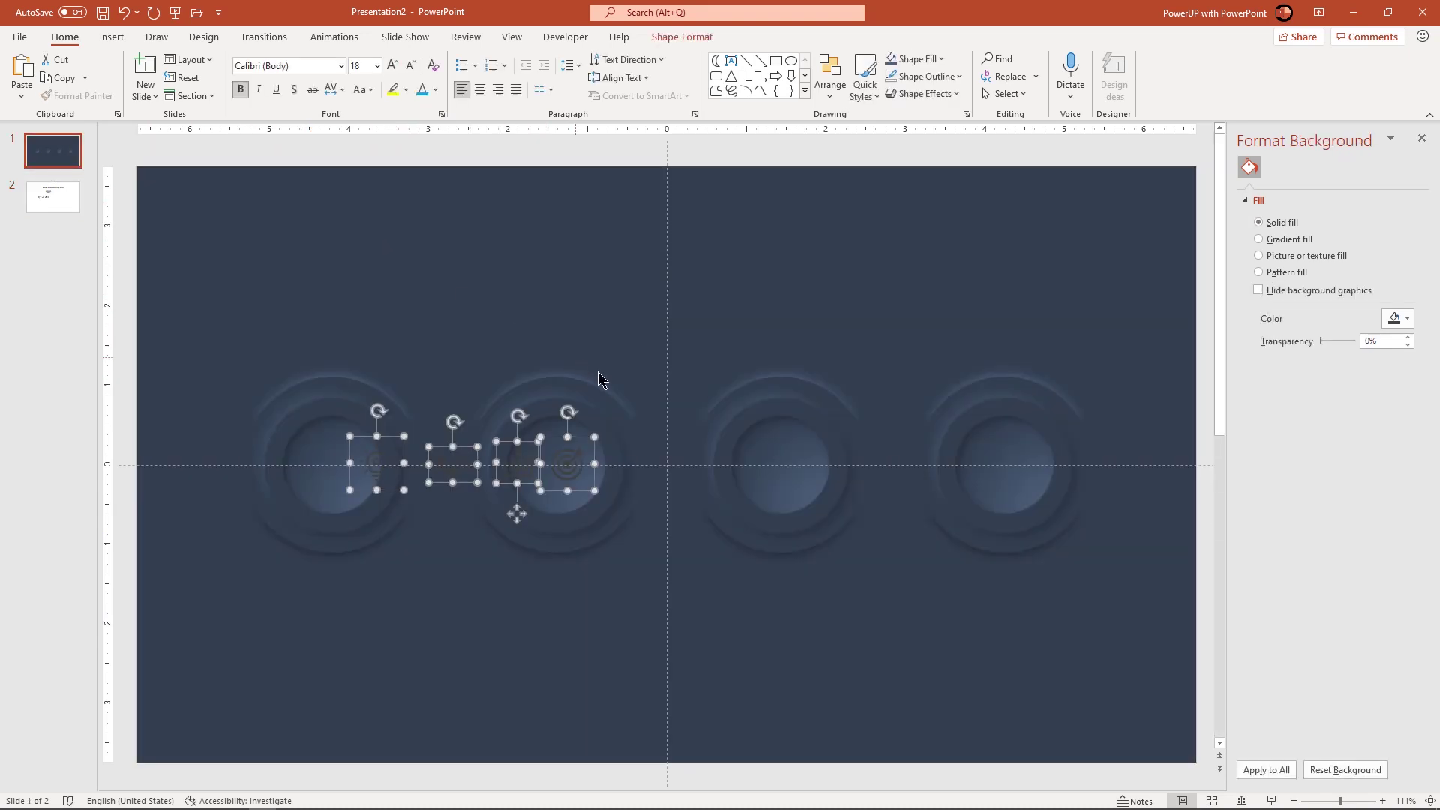
{"action": "left_click_drag", "start_coordinate": [569, 464], "coordinate": [899, 291]}
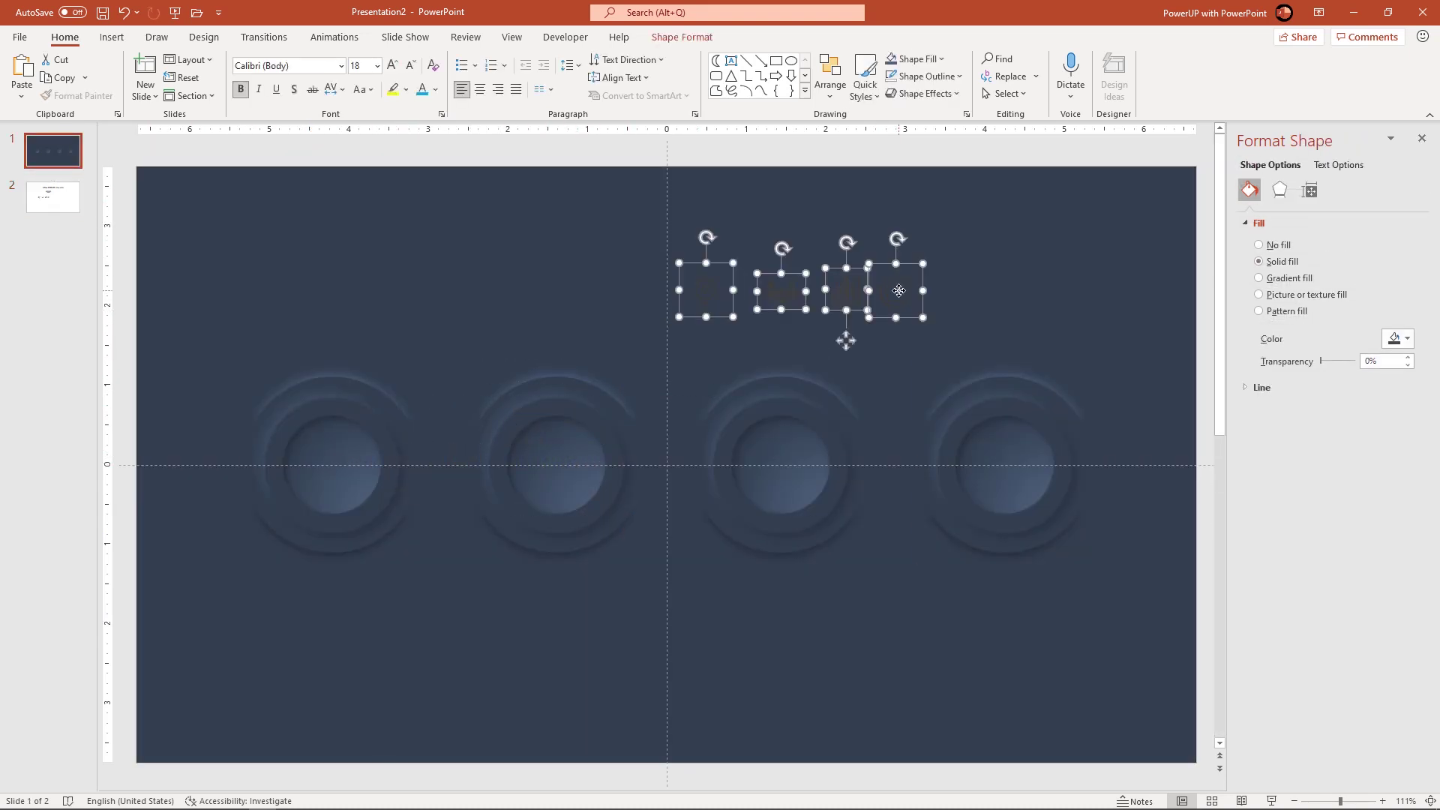
Give the icons a linear gradient fill at 225° and move the light blue stop to about 36%.
{"action": "left_click", "coordinate": [1275, 278]}
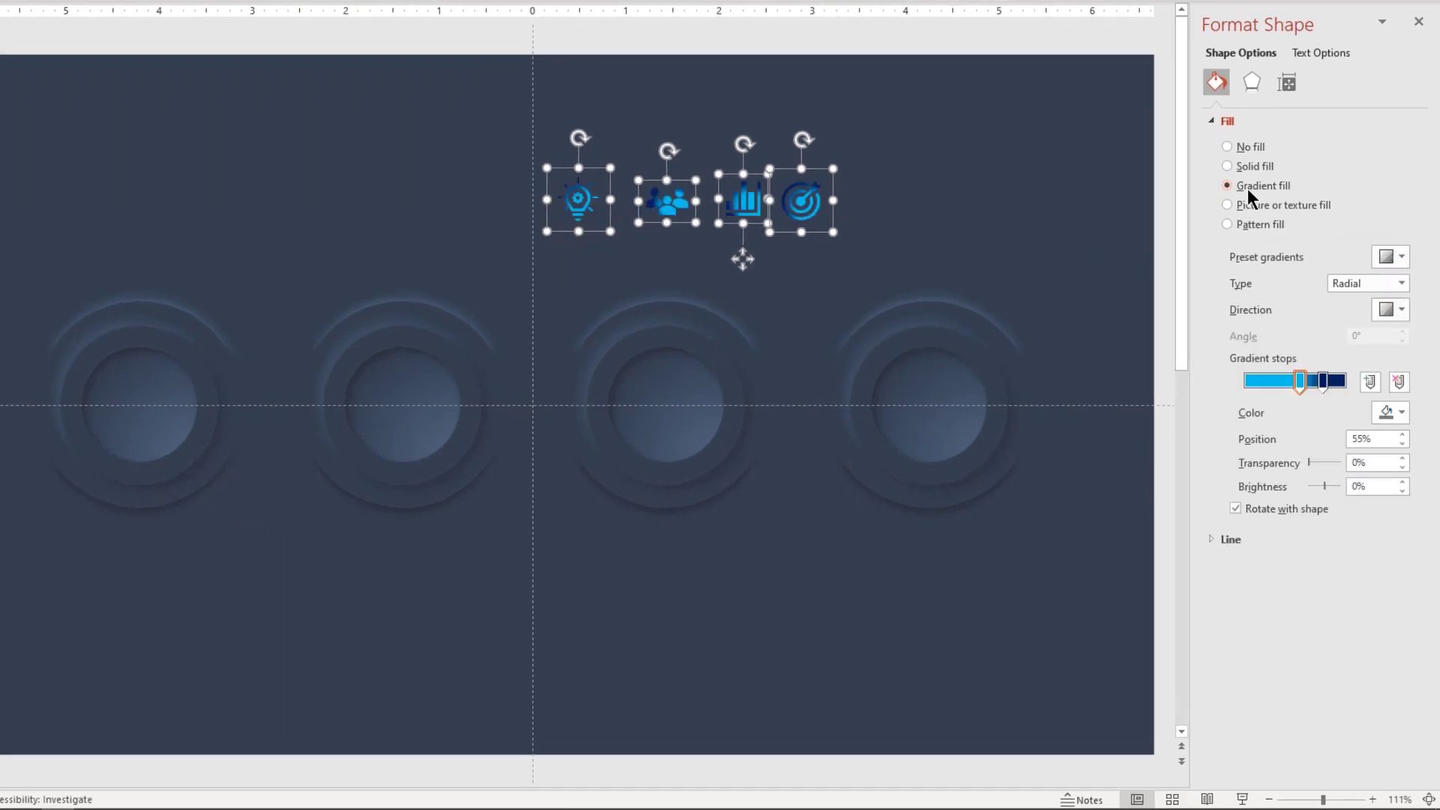
{"action": "left_click", "coordinate": [1399, 284]}
{"action": "left_click", "coordinate": [1365, 300]}
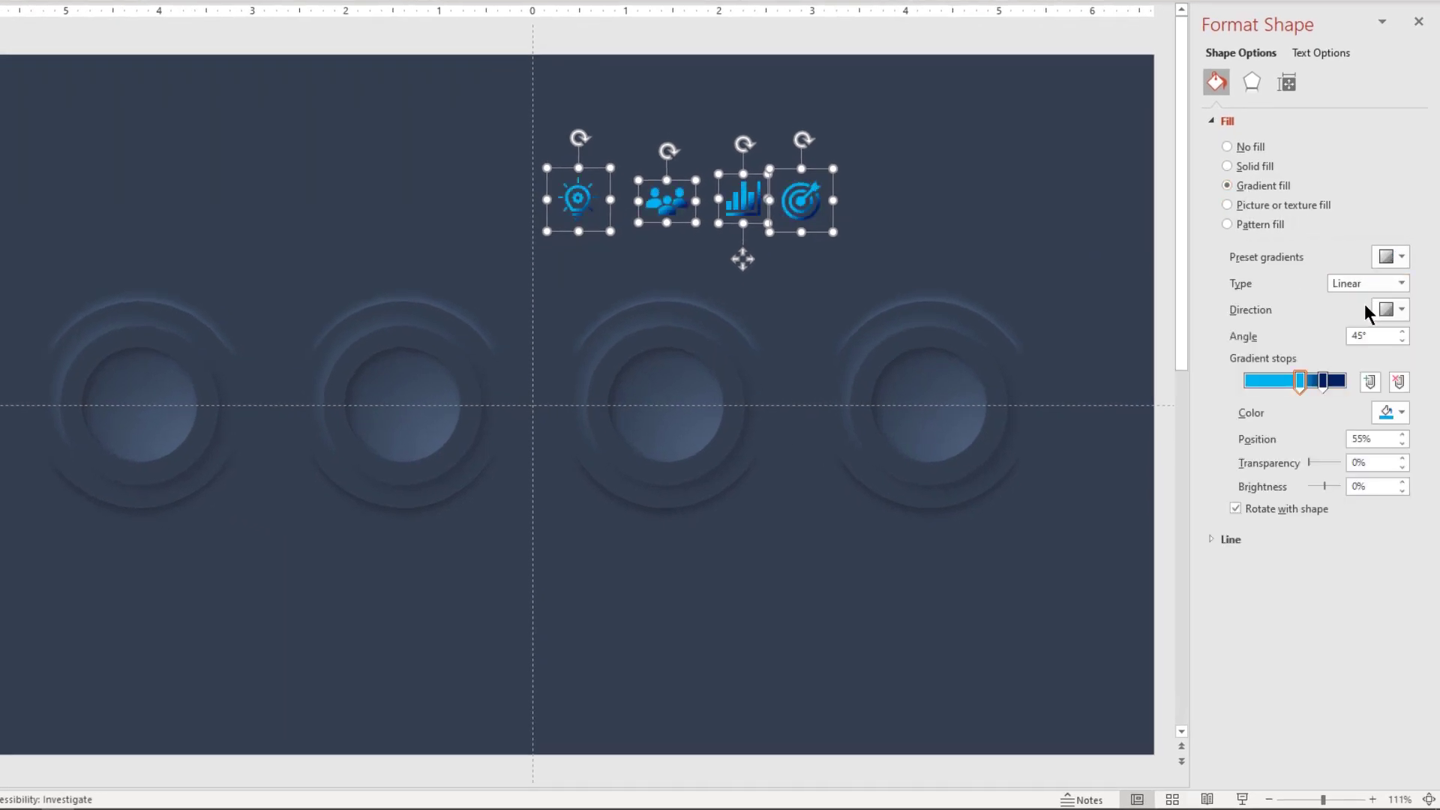
{"action": "left_click", "coordinate": [1395, 310]}
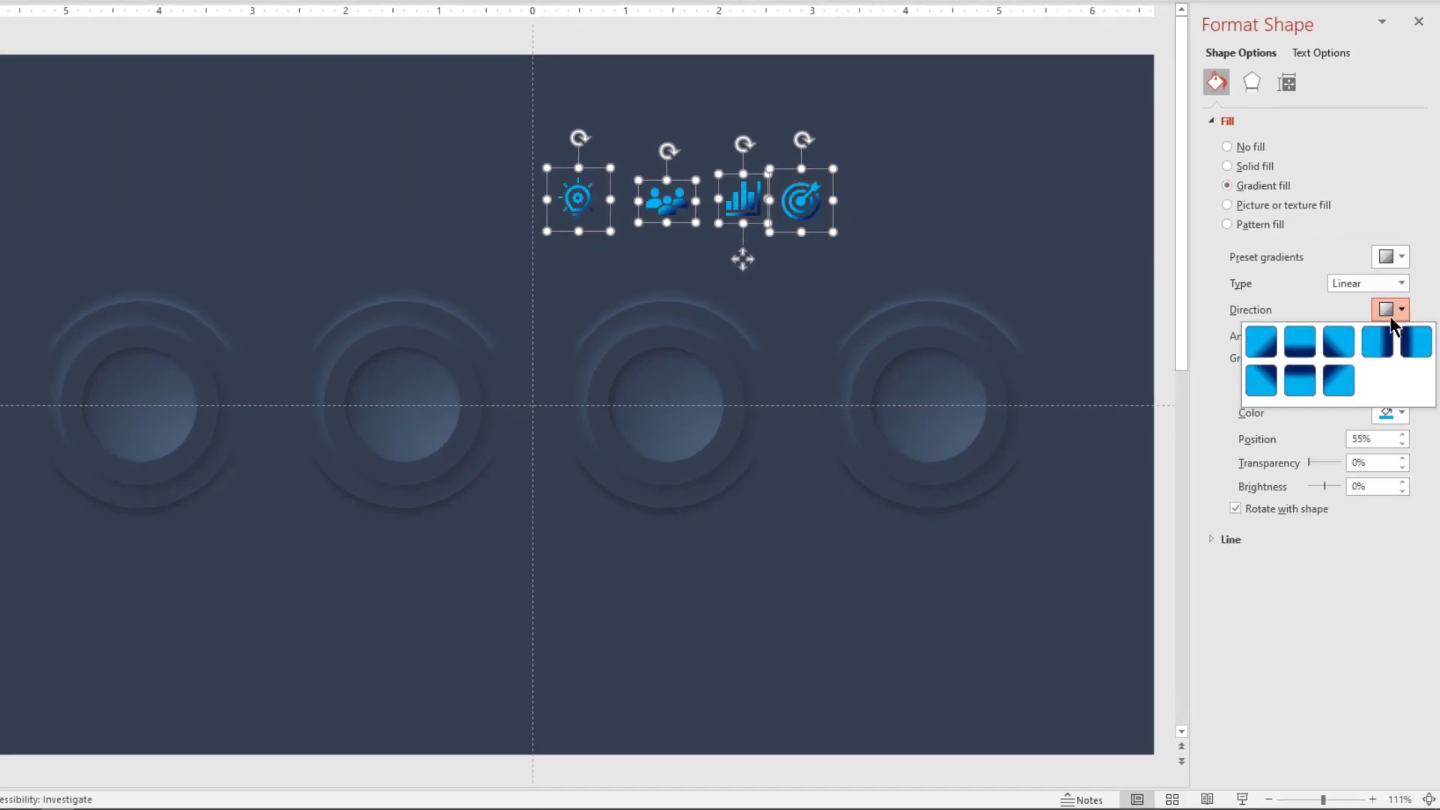
{"action": "left_click", "coordinate": [1347, 371]}
{"action": "left_click_drag", "start_coordinate": [1320, 379], "coordinate": [1279, 383]}
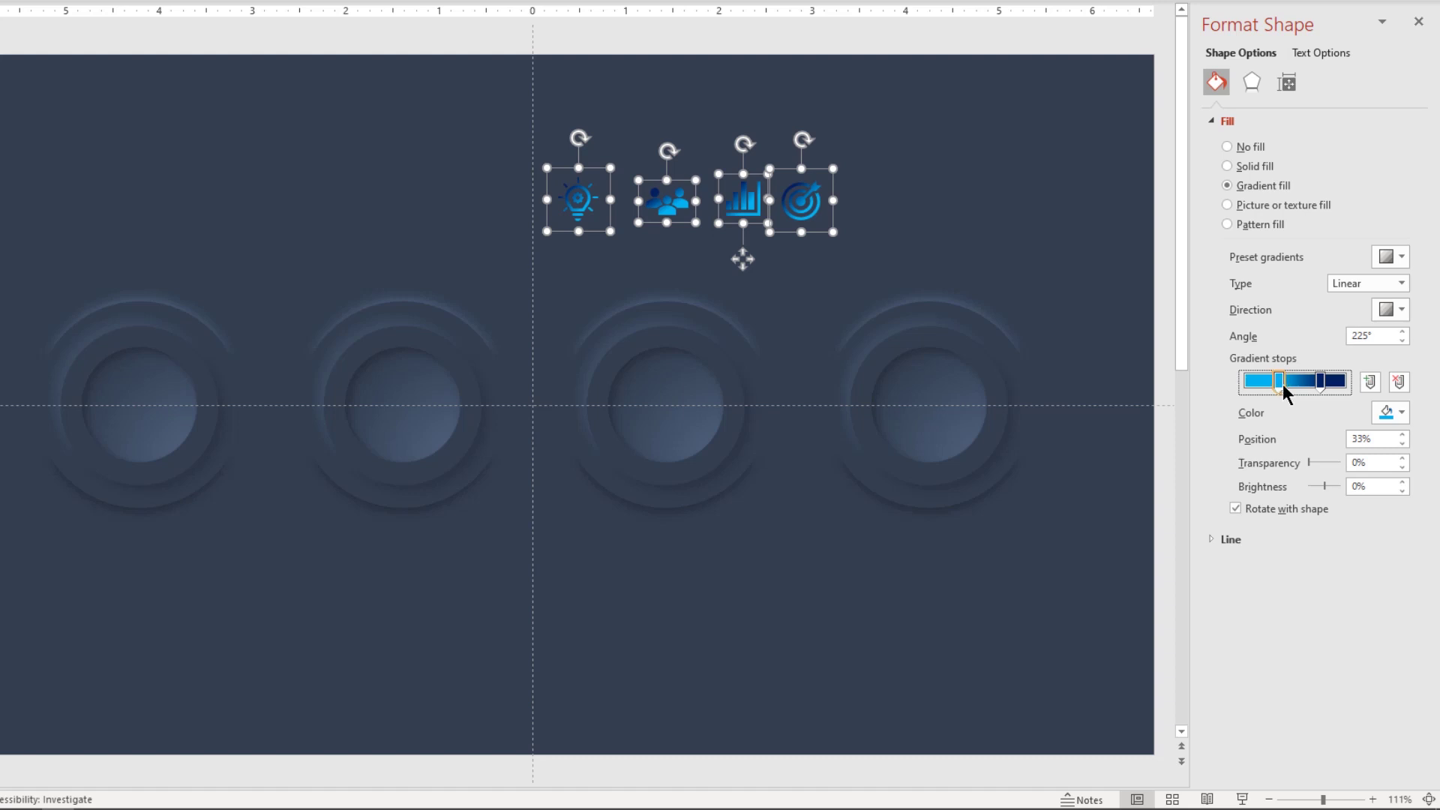
{"action": "left_click", "coordinate": [946, 224]}
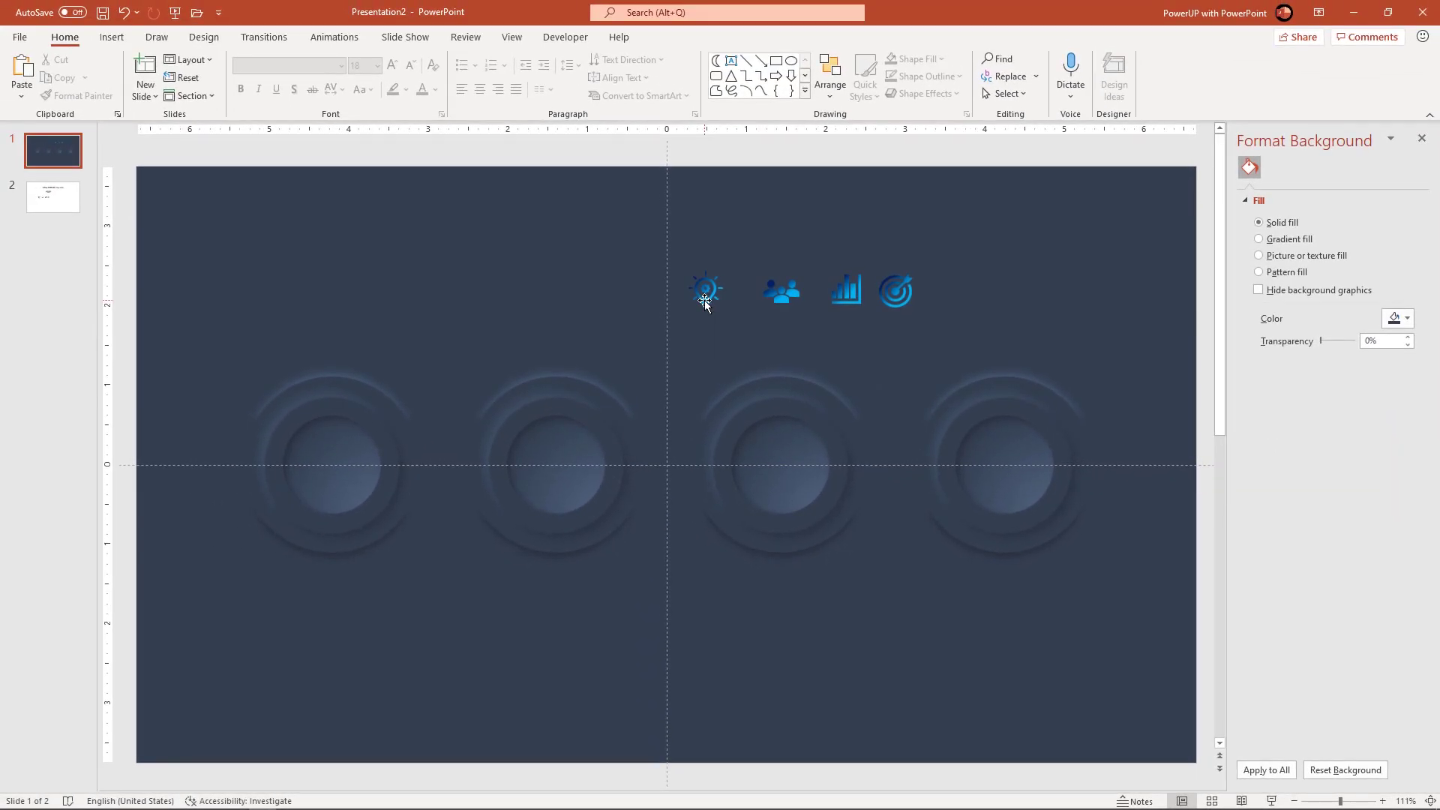
Select all four icons and enlarge them together.
{"action": "left_click", "coordinate": [704, 300]}
{"action": "left_click_drag", "start_coordinate": [937, 326], "coordinate": [626, 241]}
{"action": "left_click_drag", "start_coordinate": [923, 317], "coordinate": [928, 319]}
{"action": "left_click", "coordinate": [755, 335]}
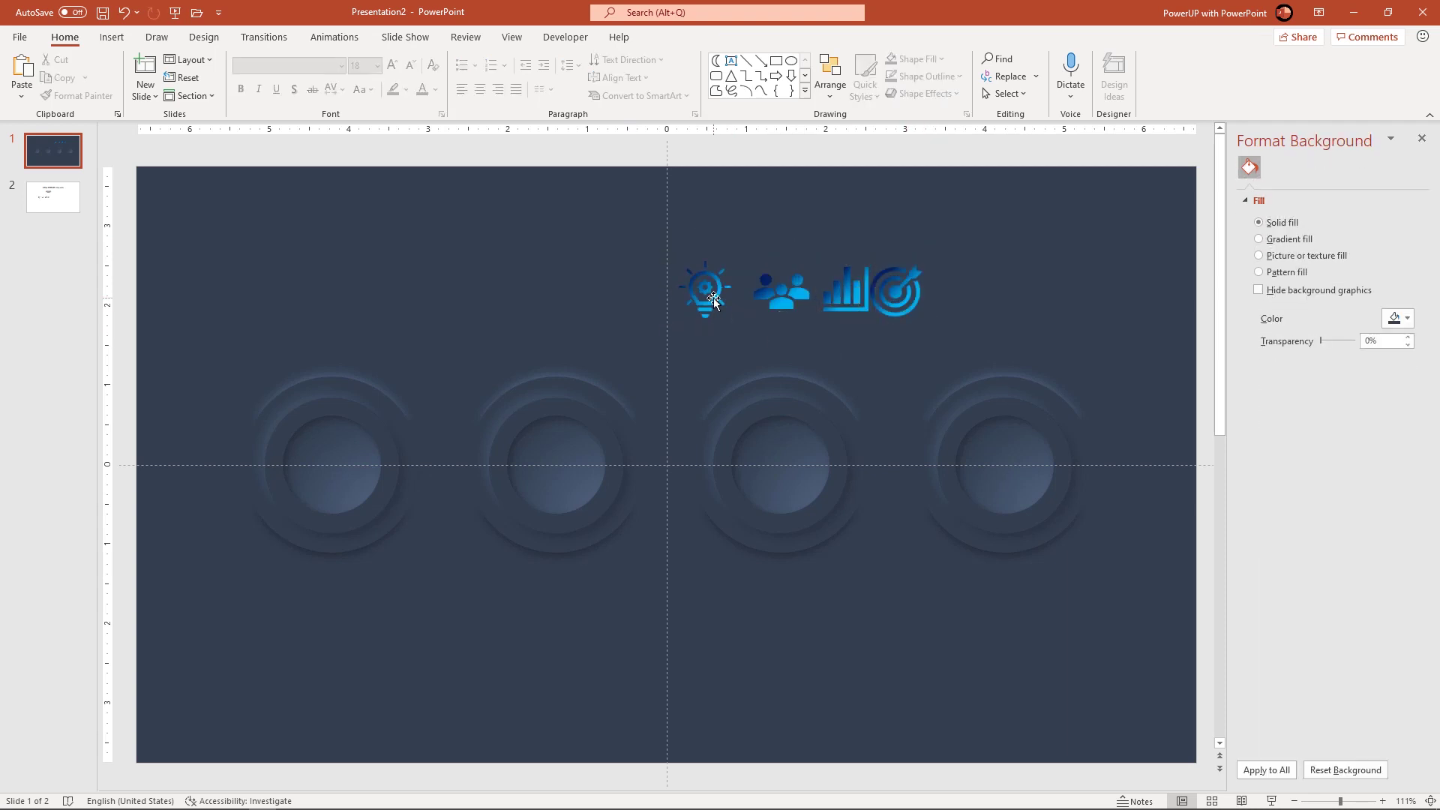
Centre the bulb, people, chart and target icons on the four buttons in that order.
{"action": "left_click_drag", "start_coordinate": [713, 295], "coordinate": [338, 475]}
{"action": "left_click_drag", "start_coordinate": [781, 292], "coordinate": [556, 460]}
{"action": "left_click_drag", "start_coordinate": [845, 292], "coordinate": [781, 465]}
{"action": "left_click_drag", "start_coordinate": [895, 296], "coordinate": [1005, 465]}
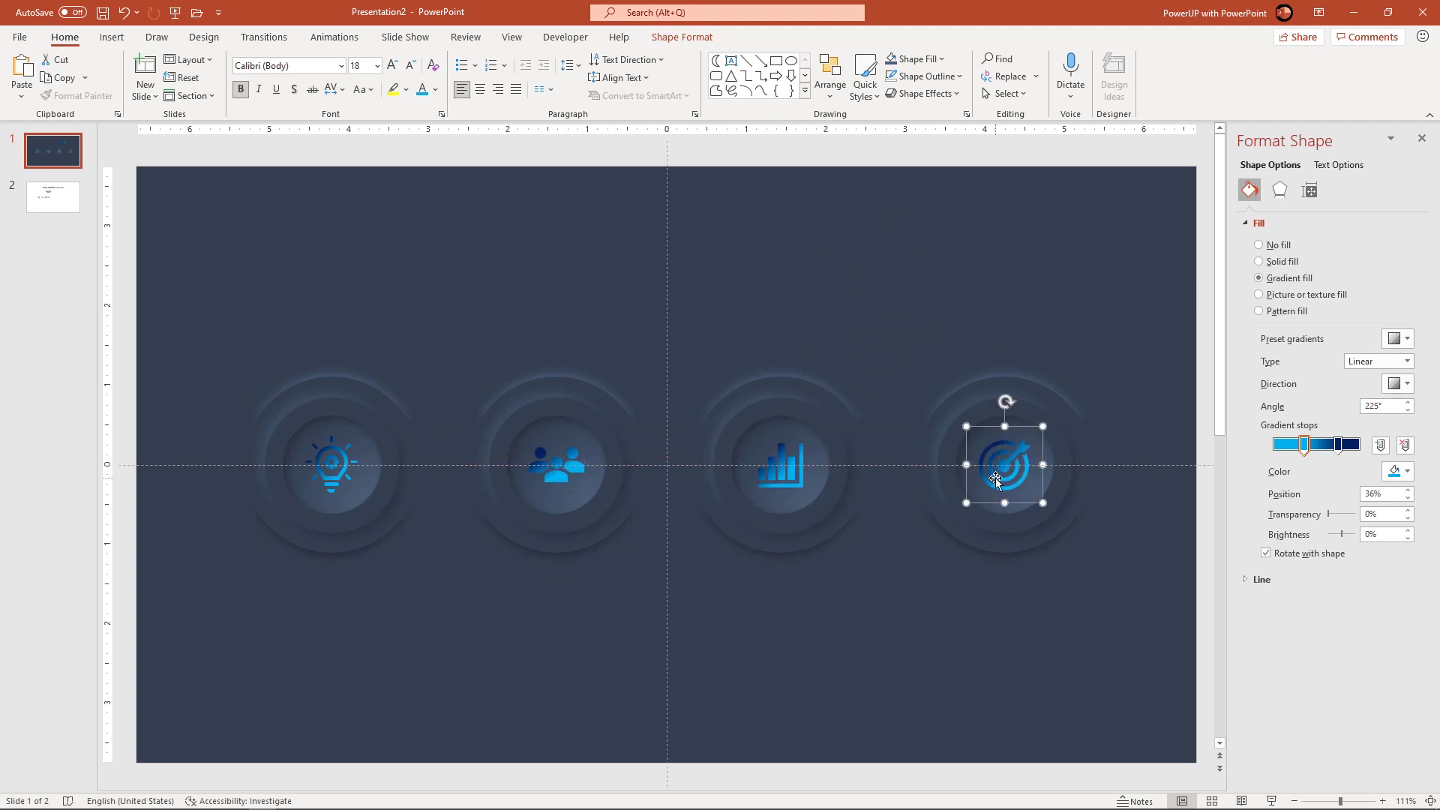
{"action": "left_click", "coordinate": [832, 312]}
Copy the "4 Step CIRCULAR Infographic" title and the heading text box from slide 2 to slide 1.
{"action": "left_click", "coordinate": [68, 210]}
{"action": "left_click", "coordinate": [568, 374]}
{"action": "left_click", "coordinate": [608, 292], "text": "shift"}
{"action": "key", "text": "ctrl+c"}
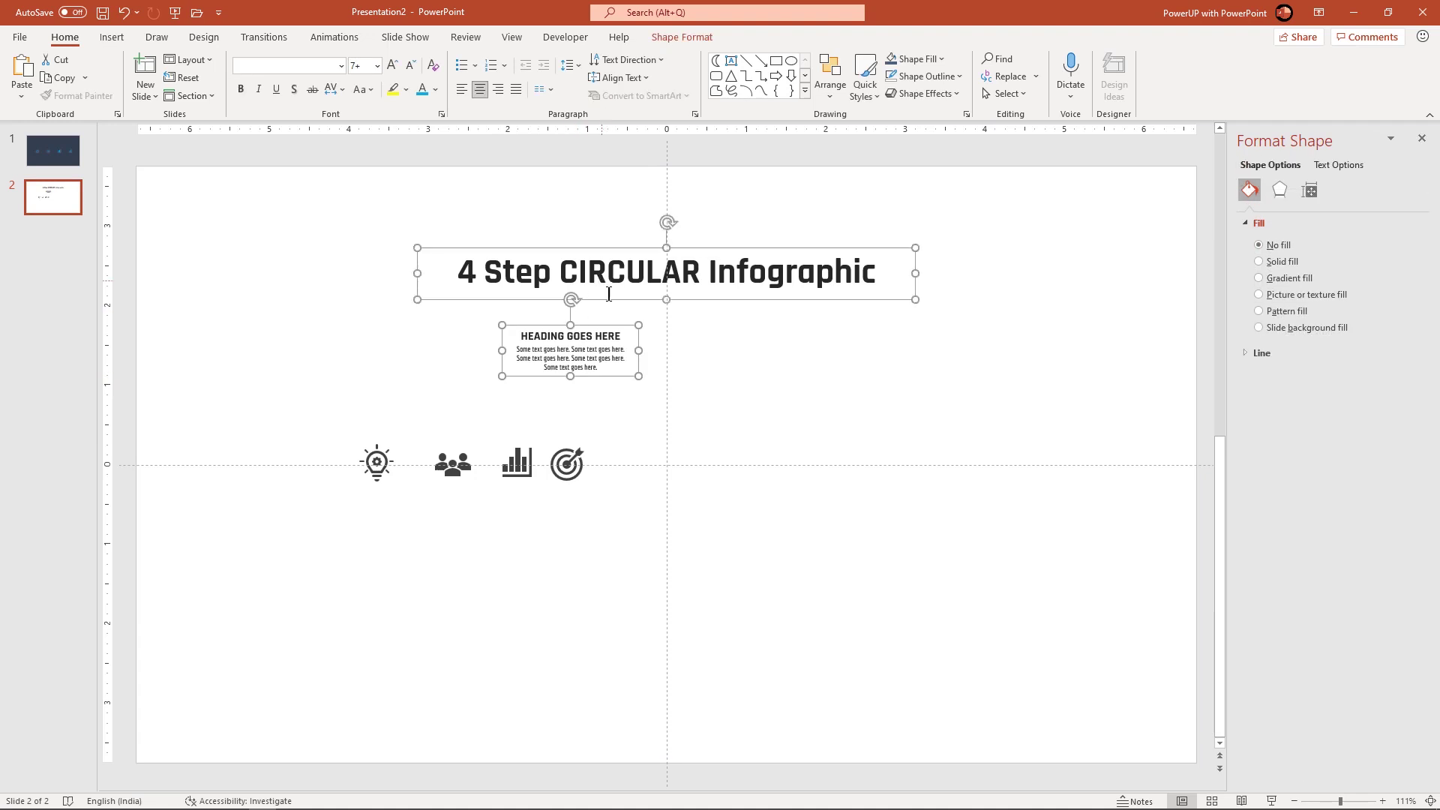
{"action": "left_click", "coordinate": [61, 156]}
{"action": "key", "text": "ctrl+v"}
Move the title to the top edge of the slide and color its text light blue.
{"action": "left_click", "coordinate": [515, 258]}
{"action": "left_click_drag", "start_coordinate": [516, 259], "coordinate": [516, 174]}
{"action": "left_click", "coordinate": [423, 95]}
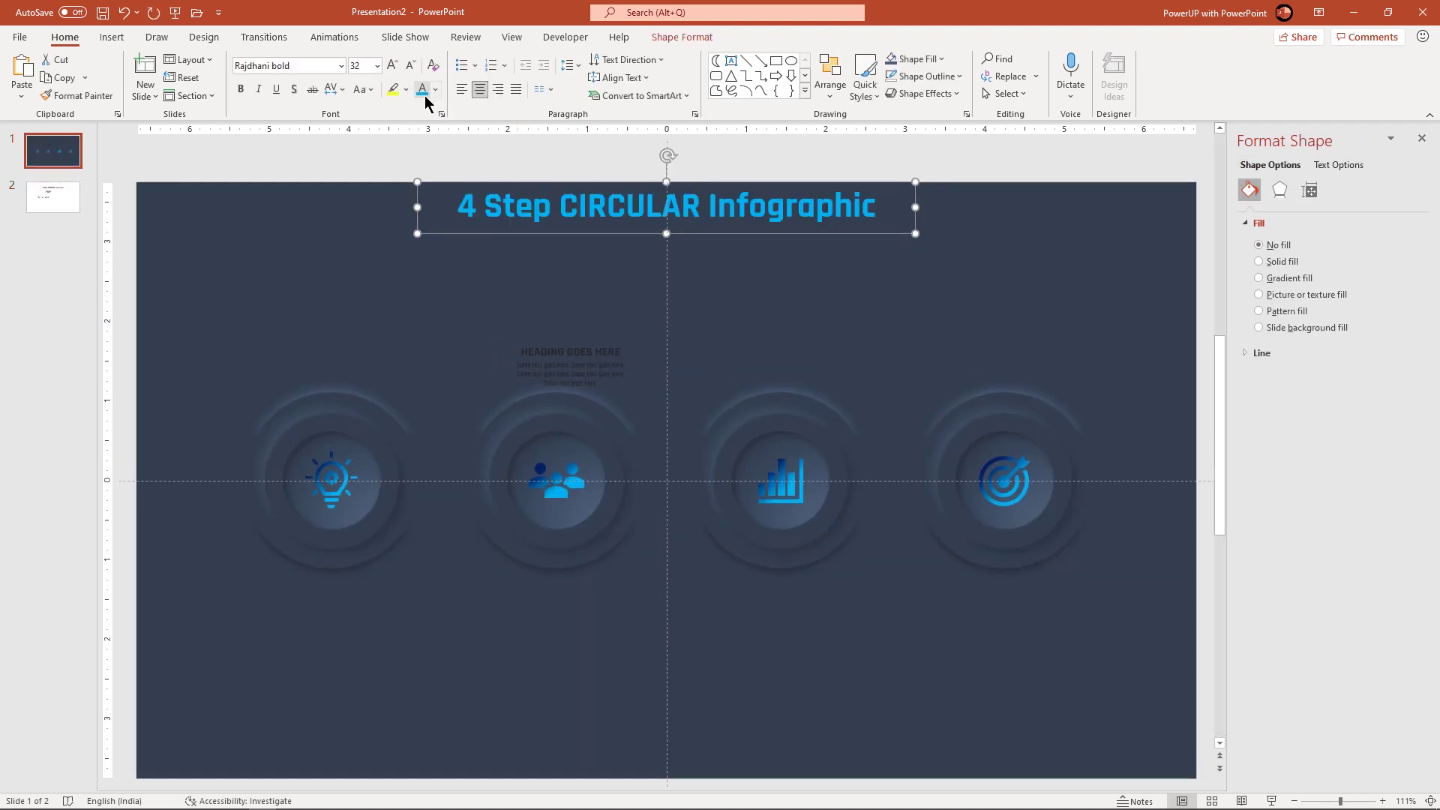
Move the "HEADING GOES HERE" text box above the bulb button.
{"action": "left_click", "coordinate": [610, 331]}
{"action": "left_click_drag", "start_coordinate": [610, 330], "coordinate": [329, 304]}
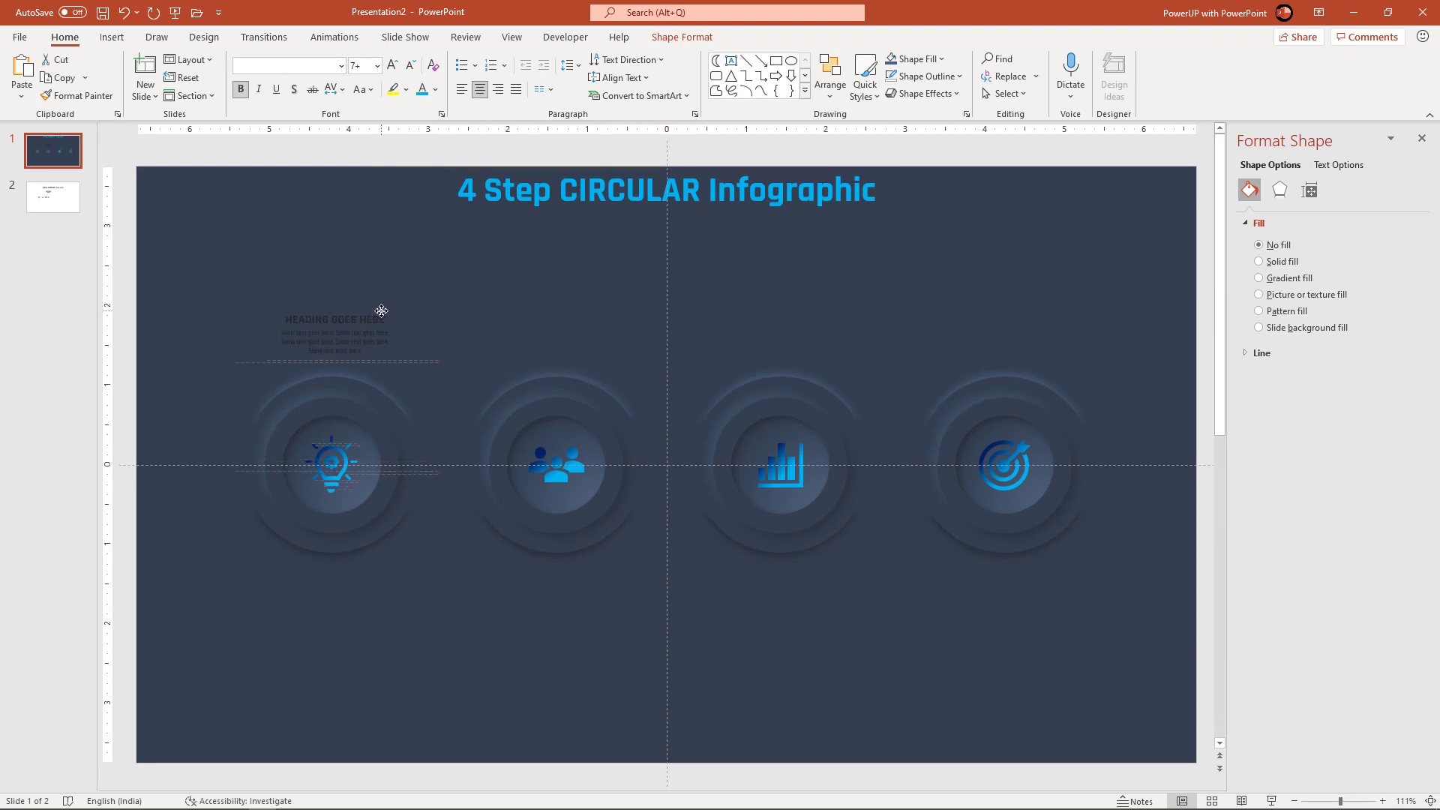